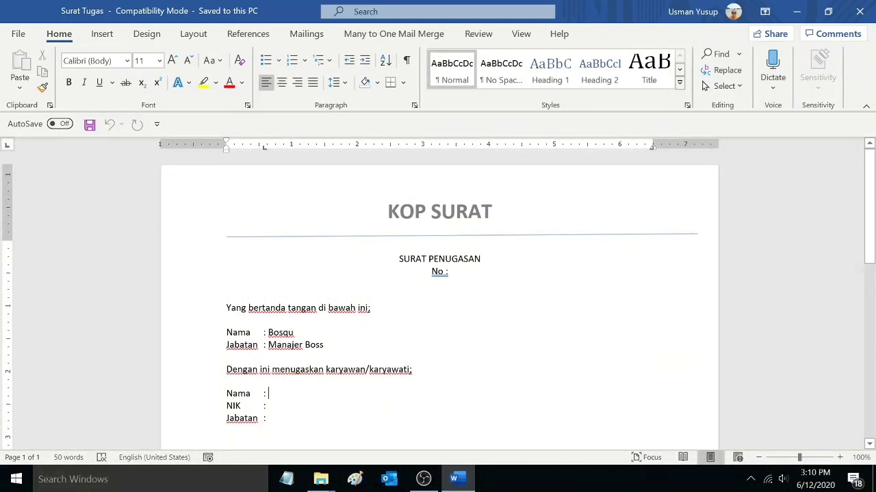
Examine the assignment letter for blank fields: letter number, employee name, NIK, position, assignment dates and signing date
scroll(438, 294, "down", 5)
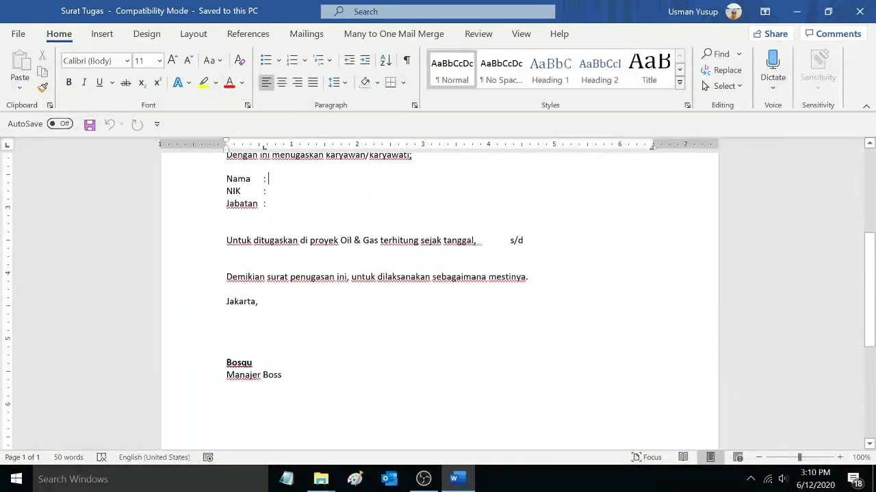
scroll(437, 294, "up", 4)
left_click(268, 360)
left_click(492, 236)
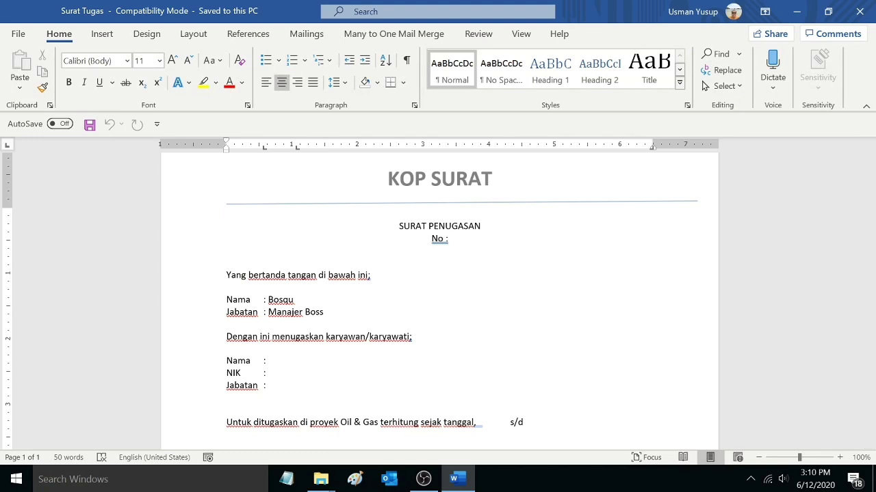
scroll(439, 301, "down", 2)
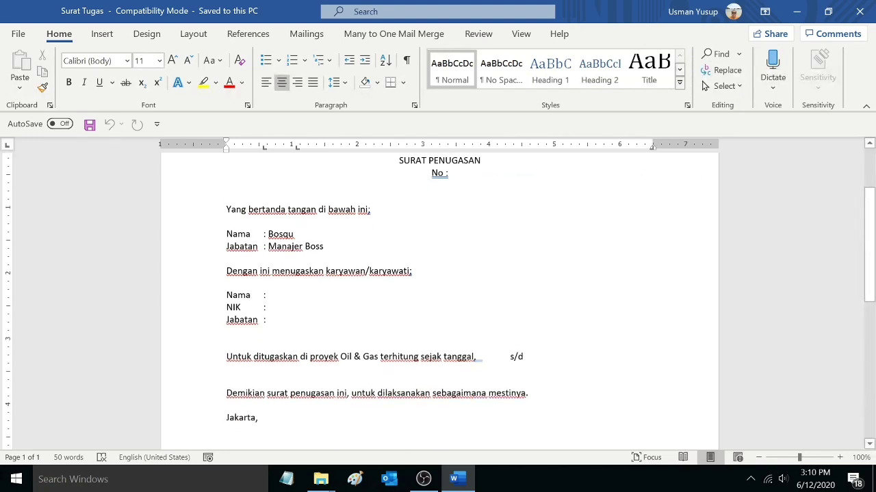
left_click(269, 295)
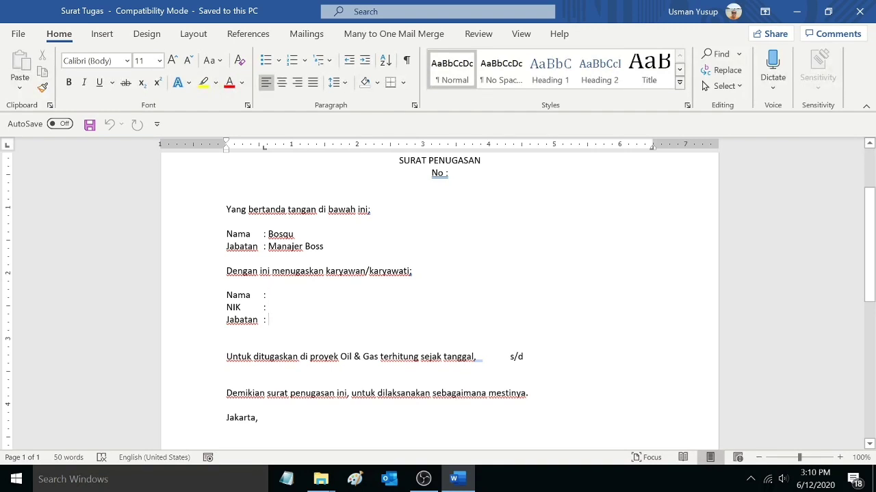
left_click(366, 322)
left_click(494, 356)
double_click(494, 357)
key("End")
scroll(553, 358, "down", 2)
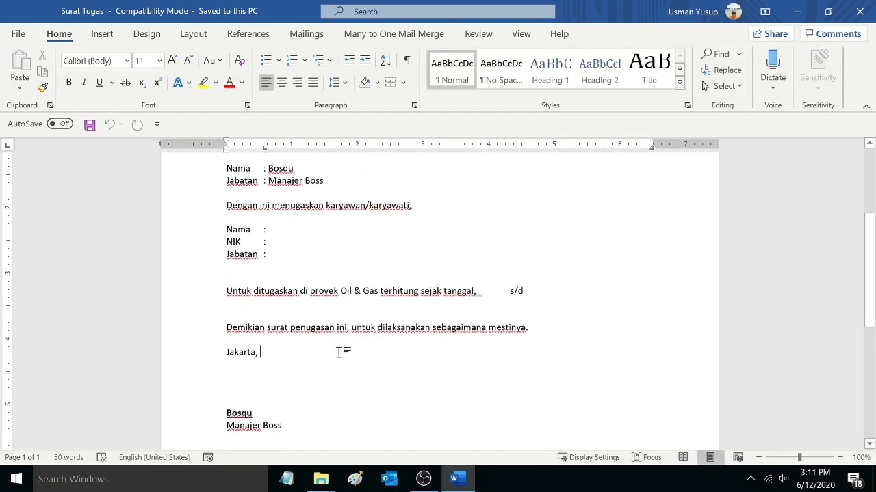
Compare the signatory's filled name and position lines with the letter's empty number and employee fields
scroll(338, 351, "up", 5)
left_click_drag(329, 346, 227, 333)
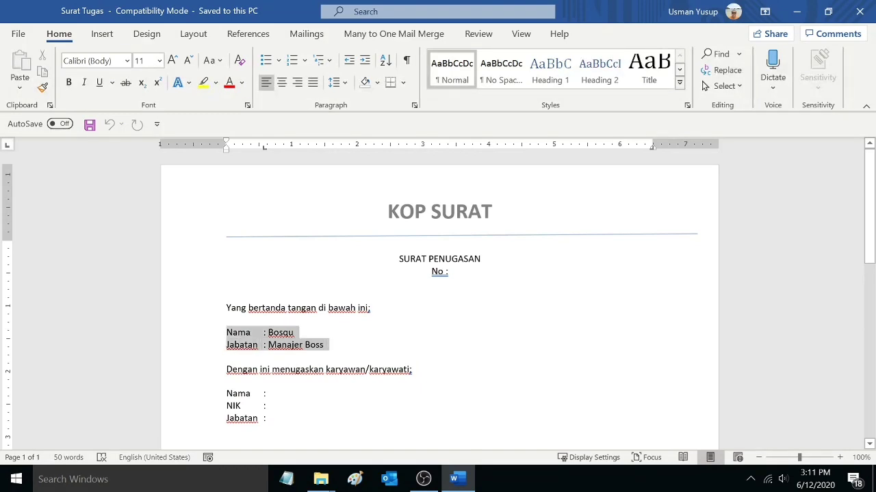
left_click(357, 354)
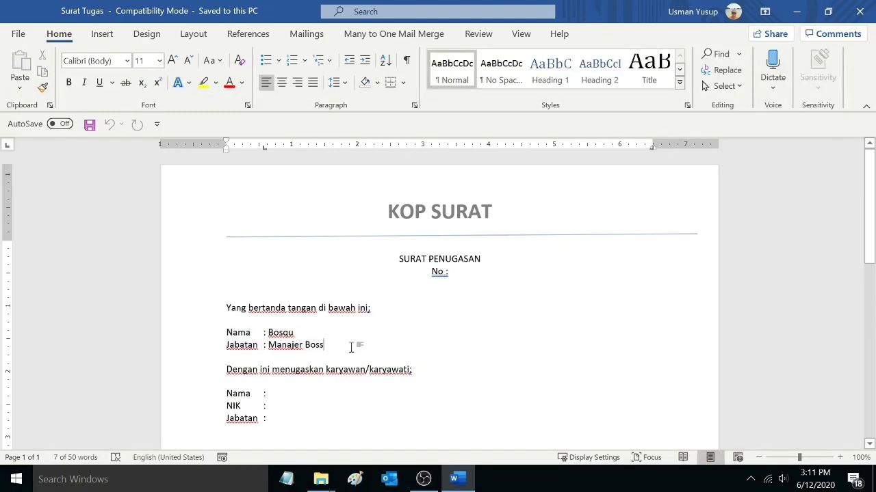
scroll(437, 301, "down", 1)
left_click_drag(325, 312, 241, 306)
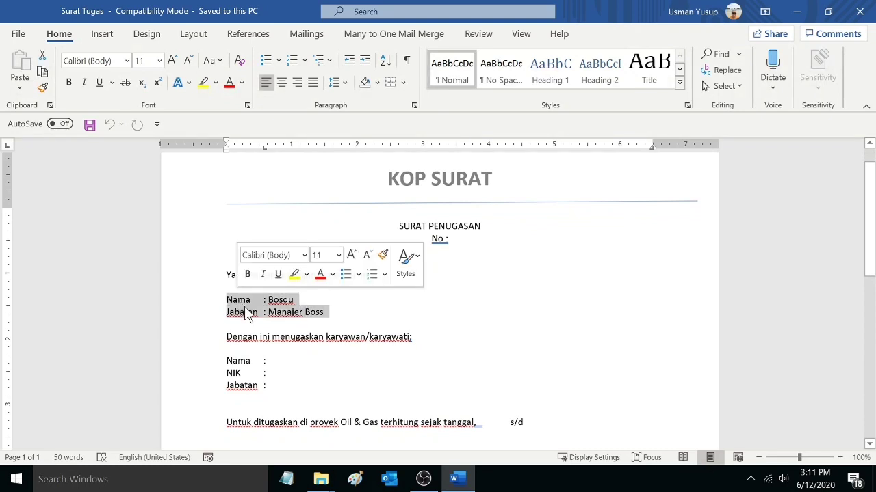
left_click(350, 312)
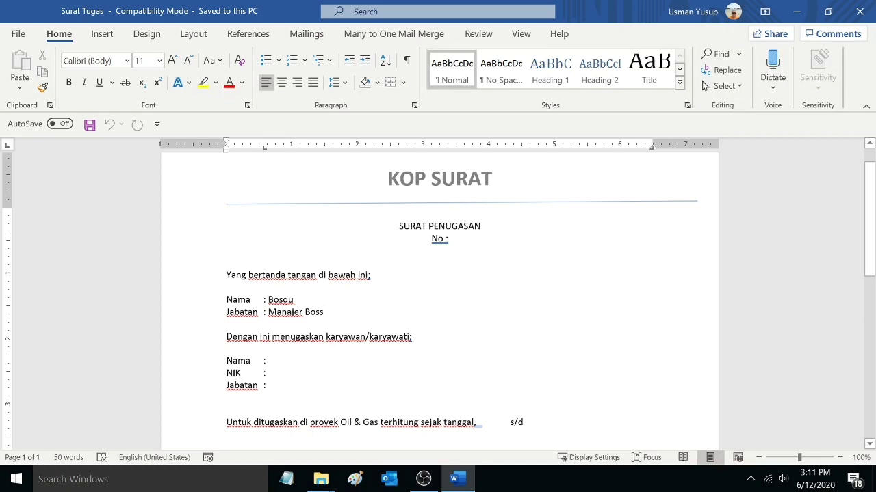
left_click(450, 239)
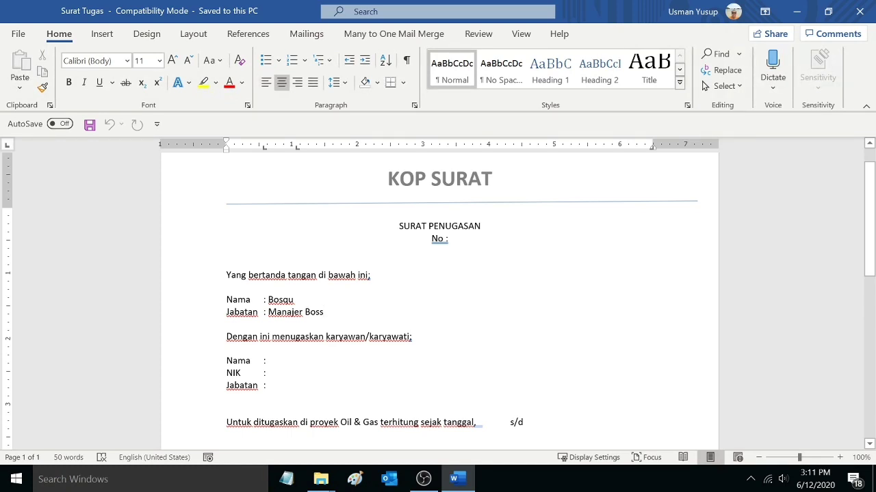
left_click(268, 361)
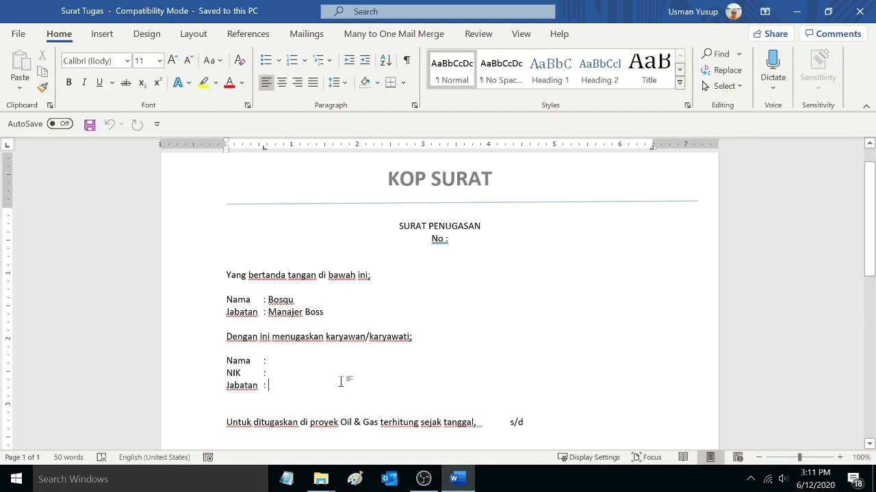
scroll(349, 380, "down", 2)
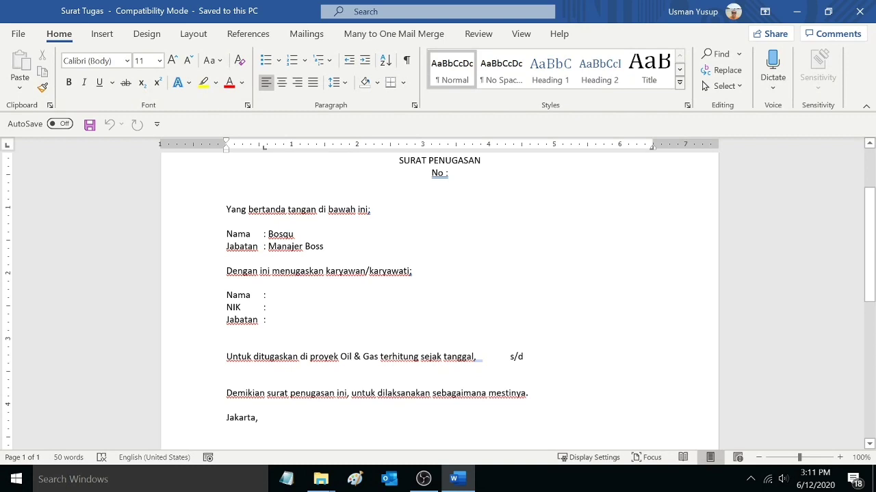
scroll(439, 295, "up", 3)
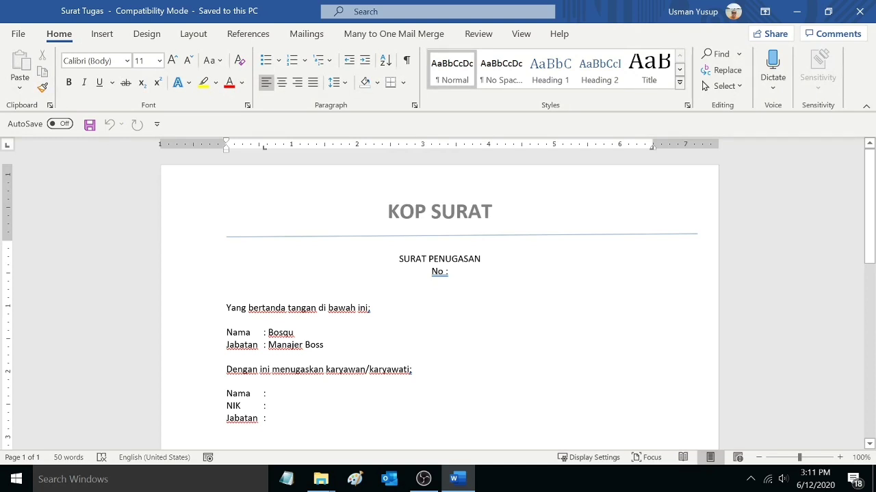
Review the signatory paragraph and the rest of the letter down to the closing signature block
left_click_drag(226, 332, 330, 345)
left_click(412, 370)
left_click_drag(226, 308, 330, 345)
left_click(499, 355)
scroll(499, 356, "down", 1)
scroll(438, 300, "down", 5)
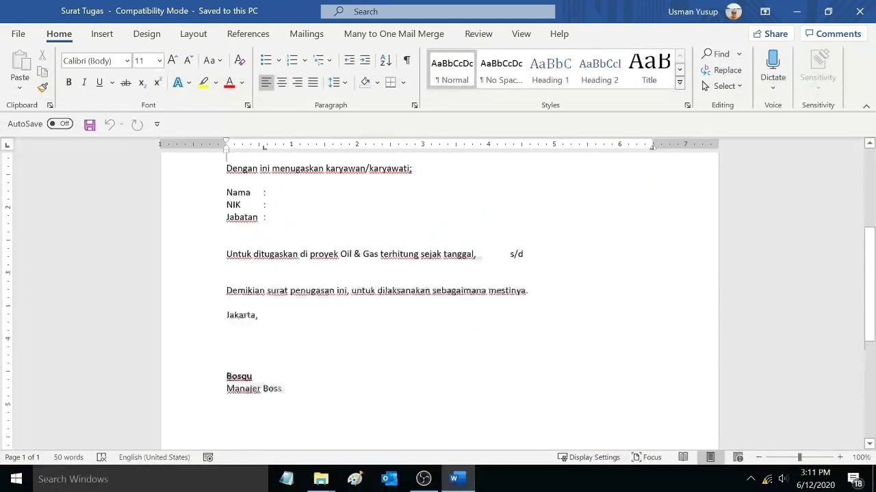
scroll(500, 357, "up", 5)
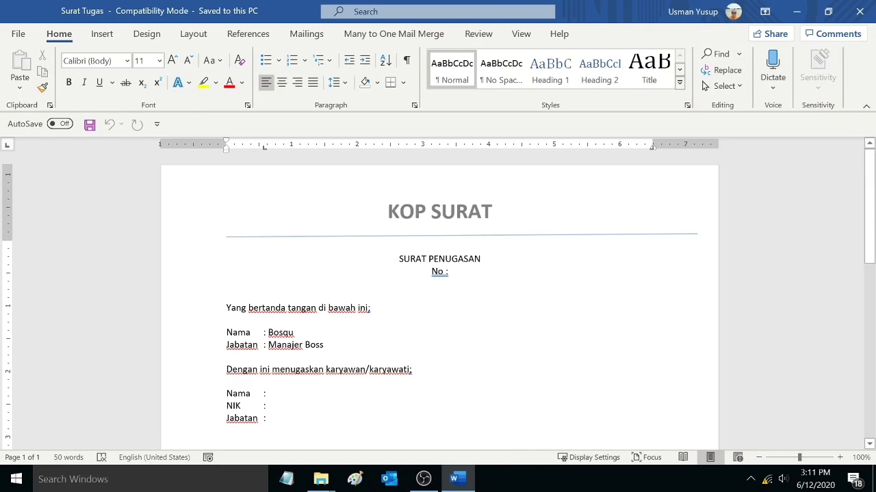
scroll(439, 301, "down", 4)
scroll(439, 301, "up", 4)
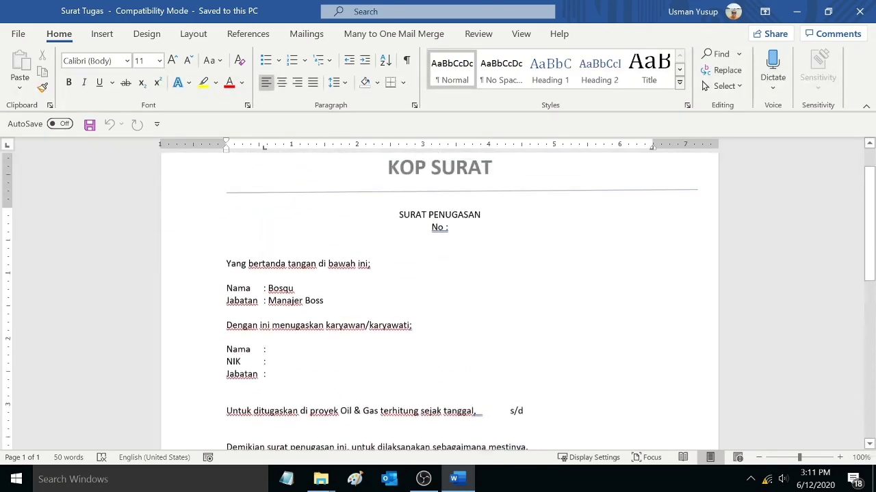
scroll(439, 301, "down", 5)
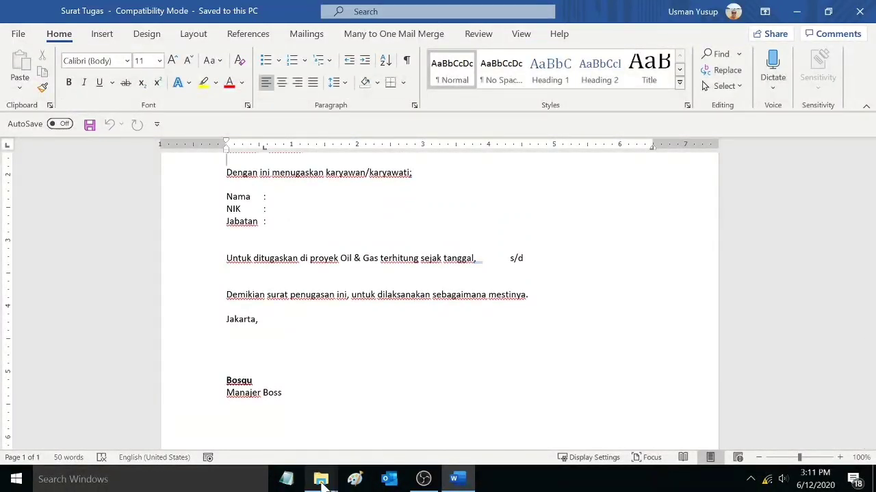
Open Excel with a new blank workbook and slightly widen column B
mouse_move(323, 479)
left_click(220, 482)
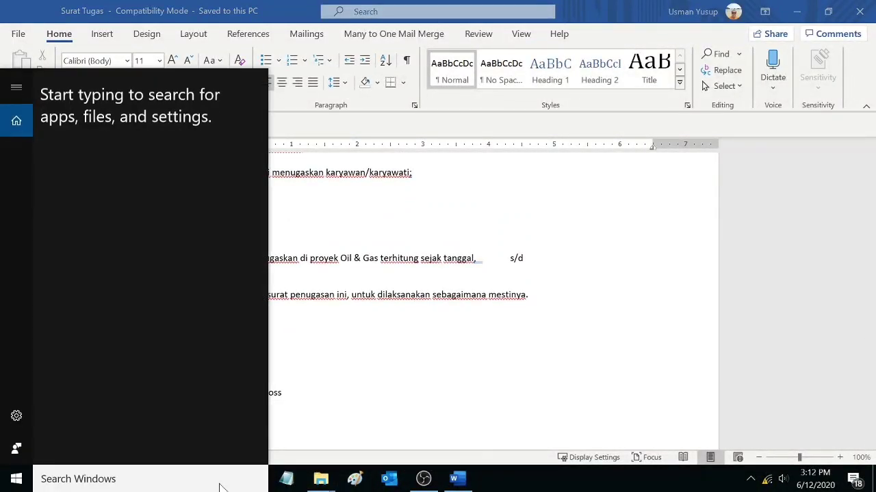
type("exc")
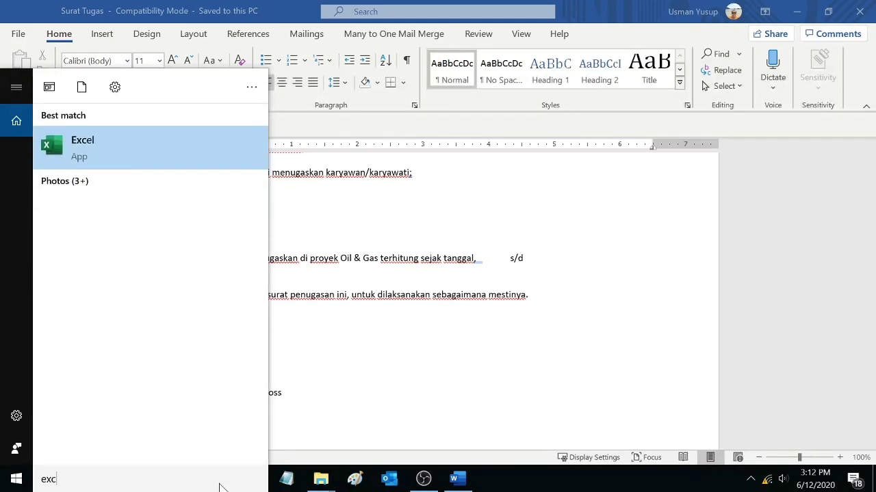
left_click(199, 164)
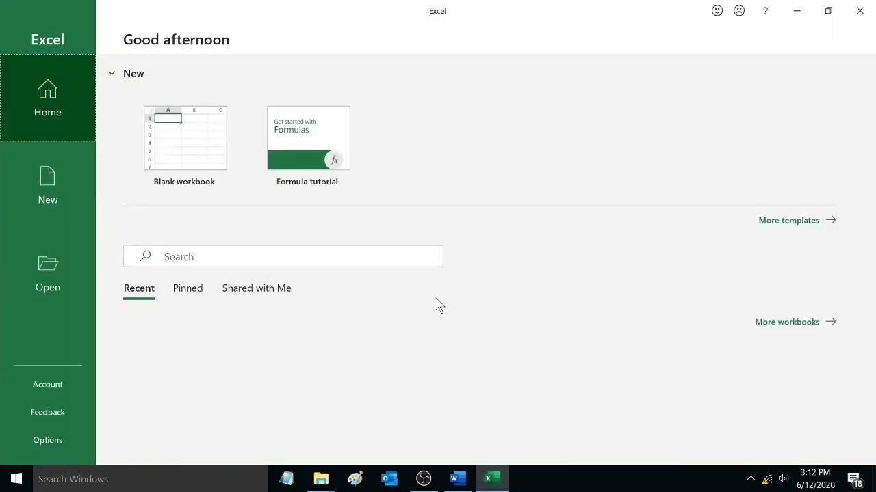
left_click(184, 149)
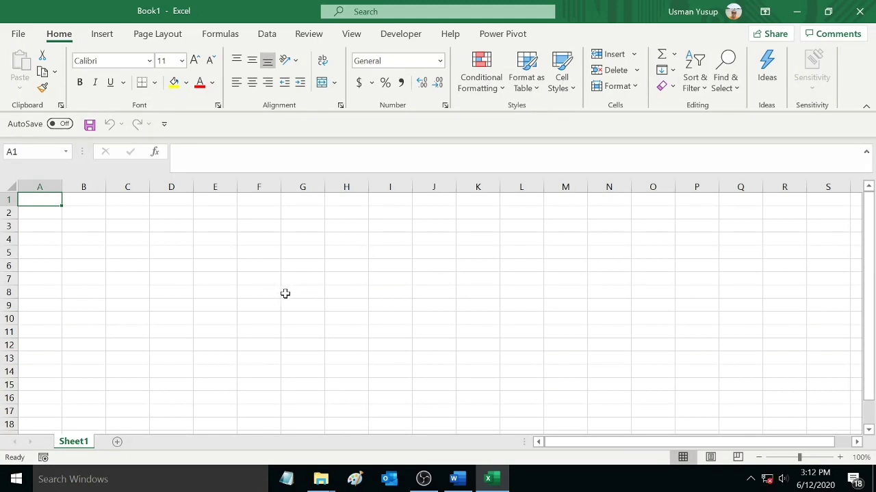
left_click_drag(61, 186, 118, 187)
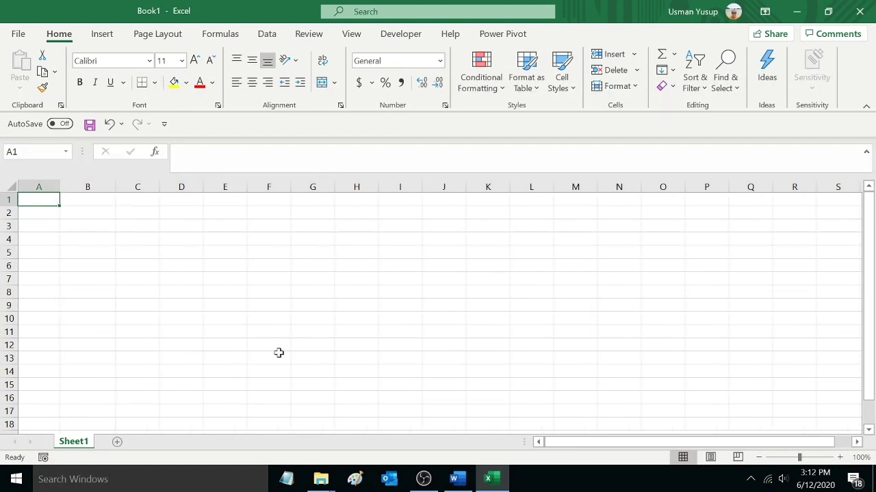
Switch back to Word and recheck which fields the assignment letter leaves blank
left_click(468, 484)
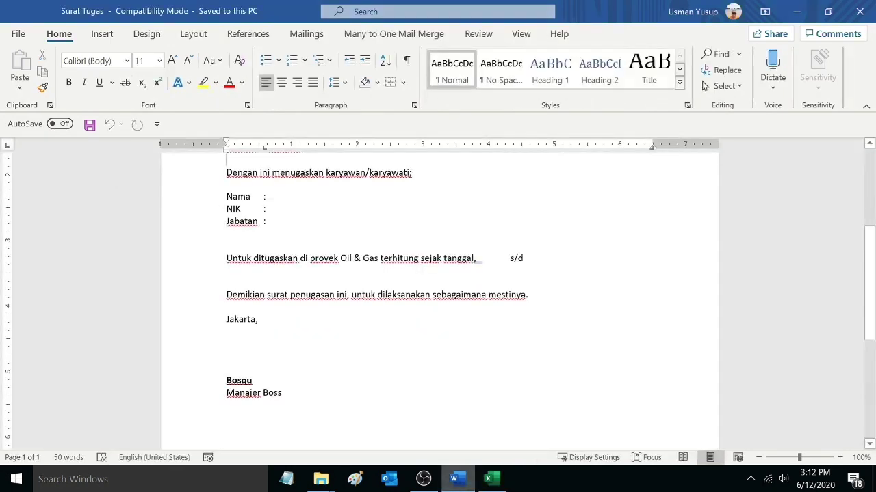
scroll(438, 307, "up", 5)
scroll(438, 301, "down", 3)
scroll(438, 301, "up", 3)
scroll(438, 301, "down", 3)
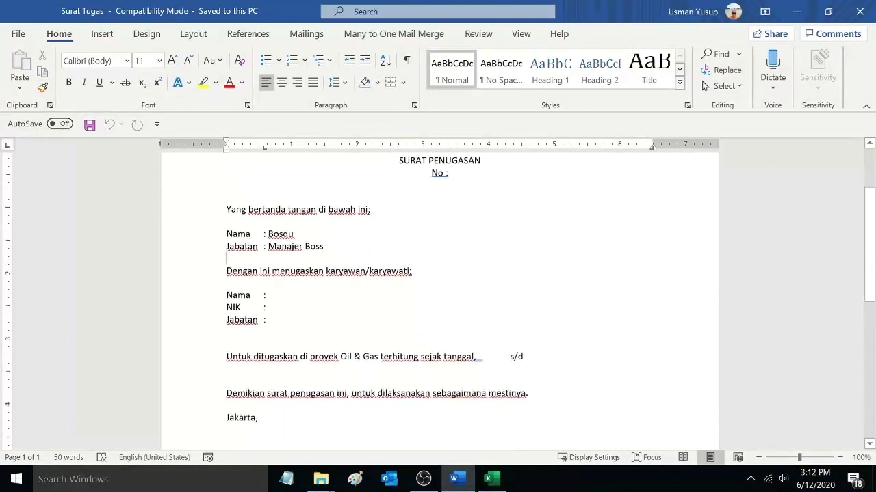
Switch to the blank workbook in Excel and slightly widen column A
left_click(488, 478)
left_click(186, 266)
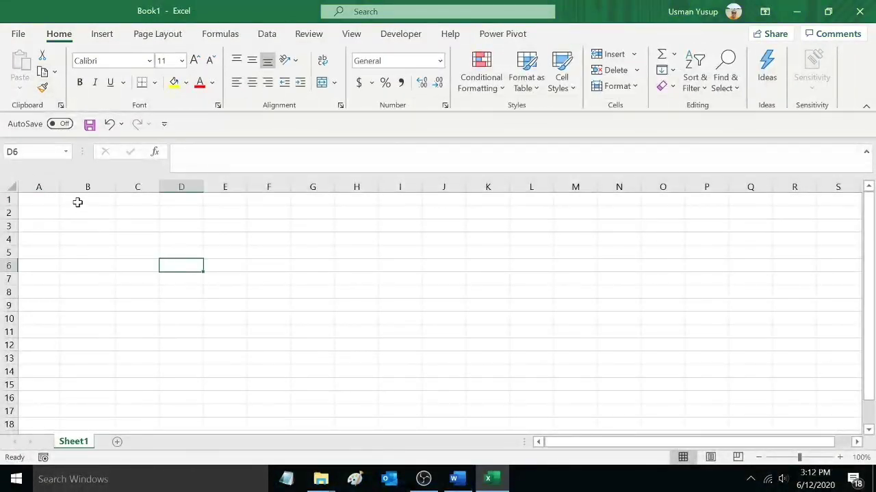
left_click_drag(61, 186, 64, 186)
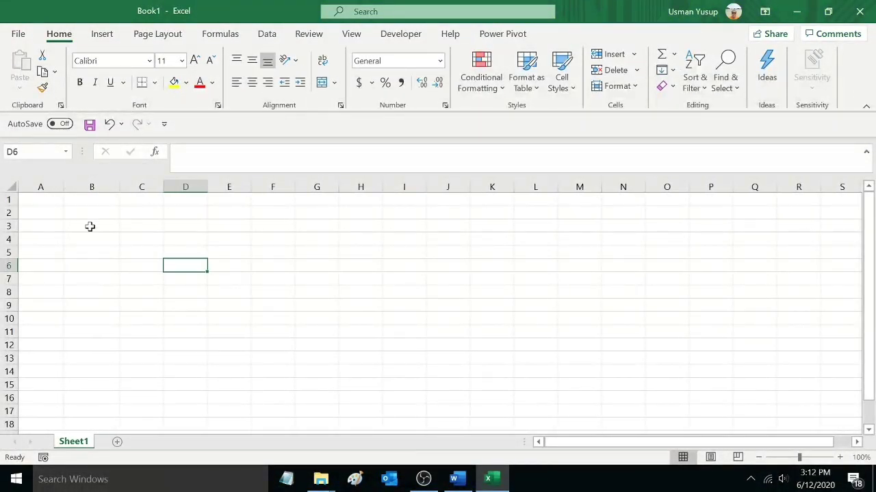
left_click(89, 226)
left_click_drag(119, 185, 119, 186)
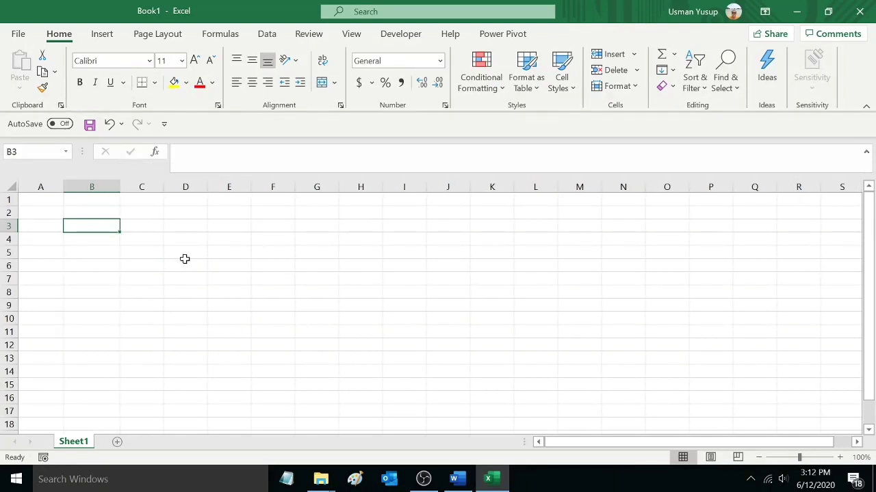
left_click(59, 203)
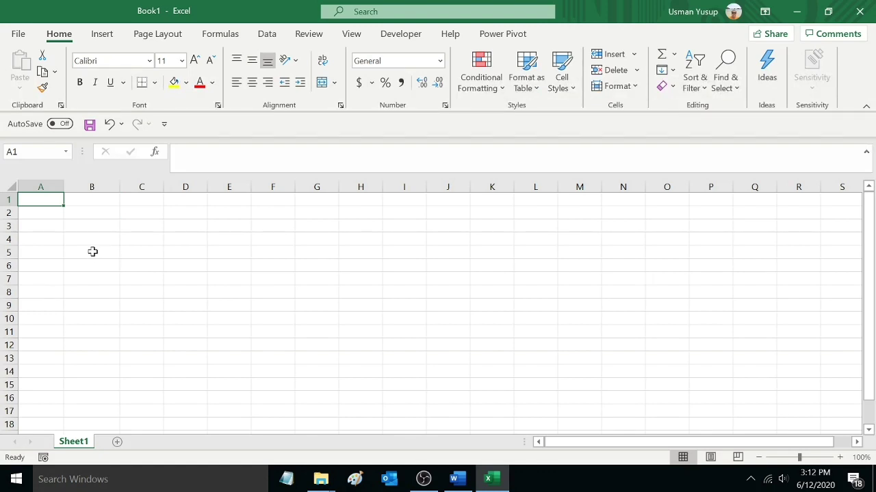
left_click(54, 212)
left_click(53, 197)
left_click(55, 211)
left_click(55, 199)
left_click_drag(55, 199, 297, 201)
left_click(268, 258)
left_click(60, 199)
left_click_drag(55, 202, 276, 206)
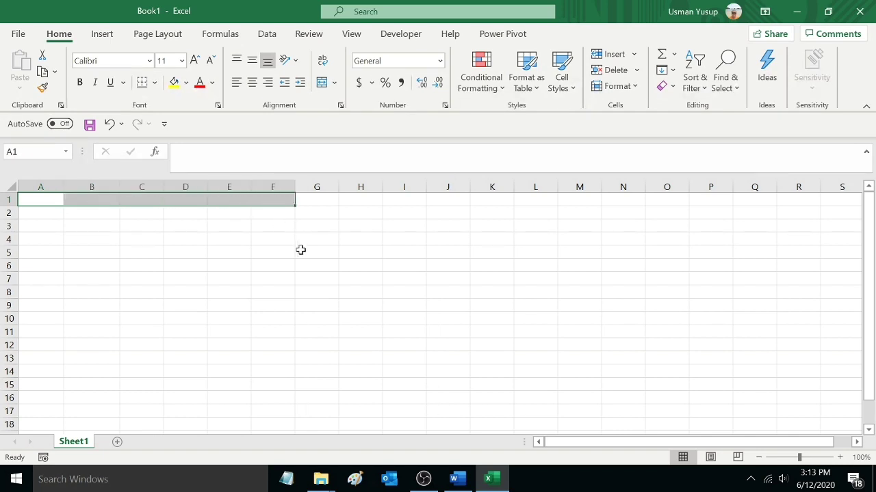
left_click(268, 264)
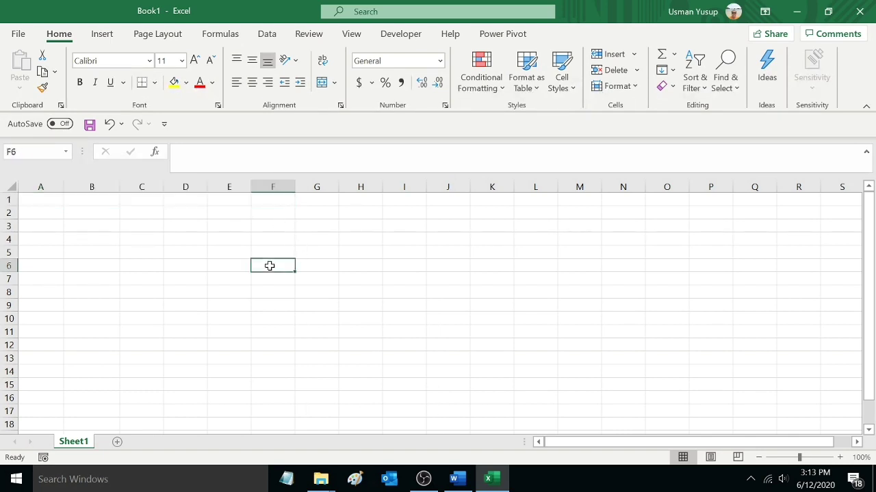
left_click(53, 213)
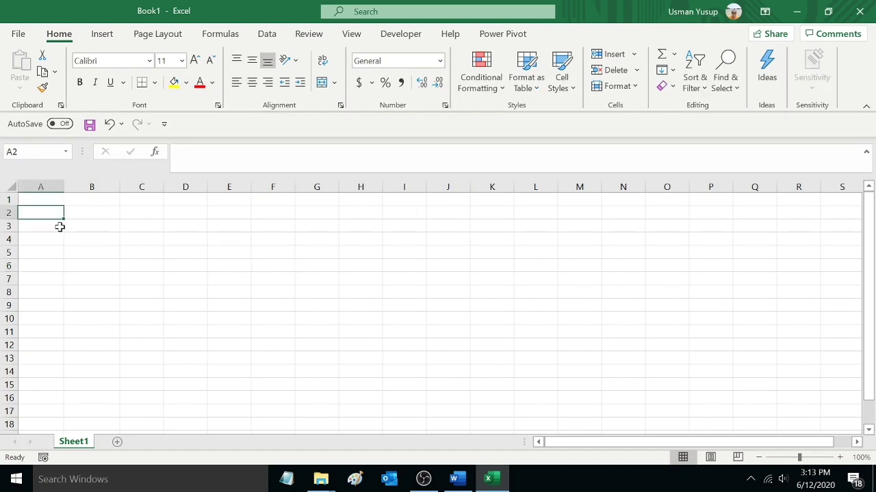
left_click(54, 200)
left_click(52, 225)
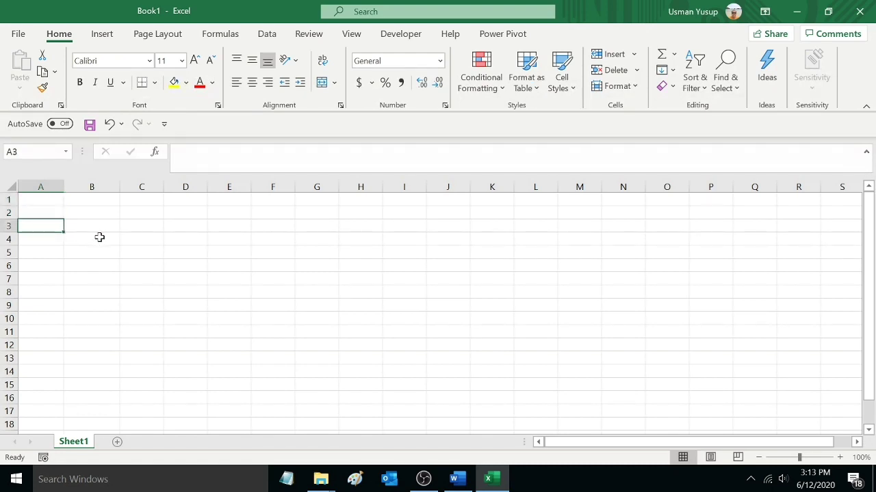
left_click_drag(48, 225, 277, 226)
left_click(46, 227)
left_click(43, 201)
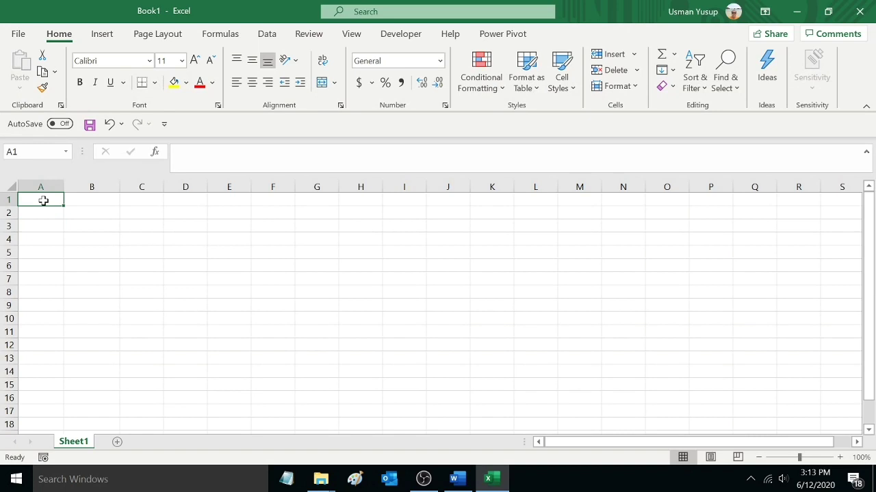
left_click_drag(47, 201, 262, 201)
left_click(205, 239)
left_click(47, 203)
left_click(159, 239)
left_click(41, 203)
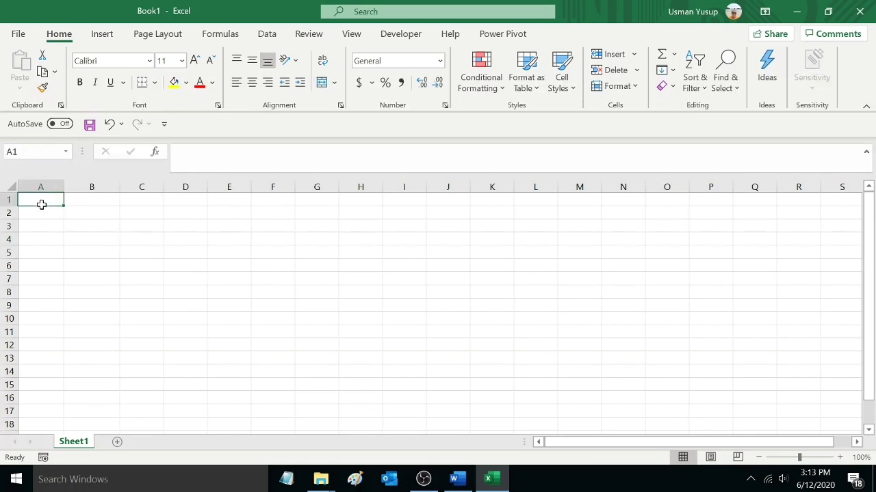
left_click(81, 199)
left_click(142, 197)
left_click(198, 203)
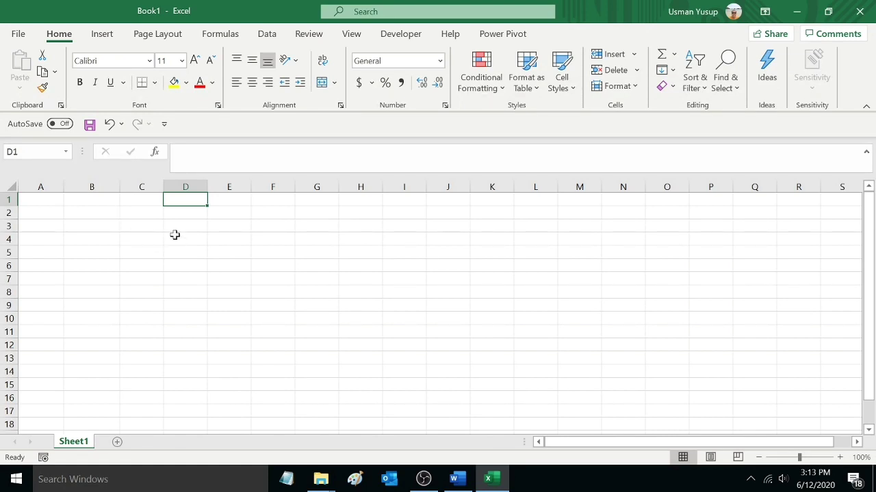
Widen column C to about twice its width and column A slightly, then select cell A1
left_click_drag(164, 187, 211, 187)
left_click(47, 202)
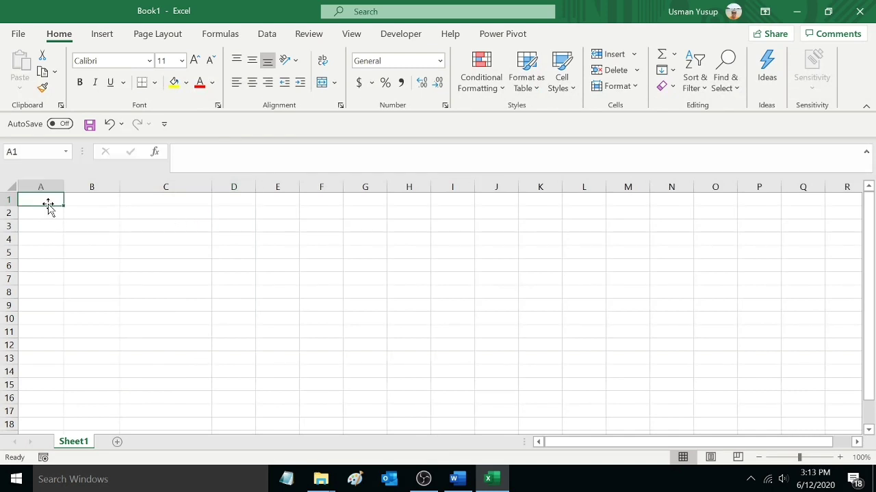
left_click_drag(65, 187, 71, 187)
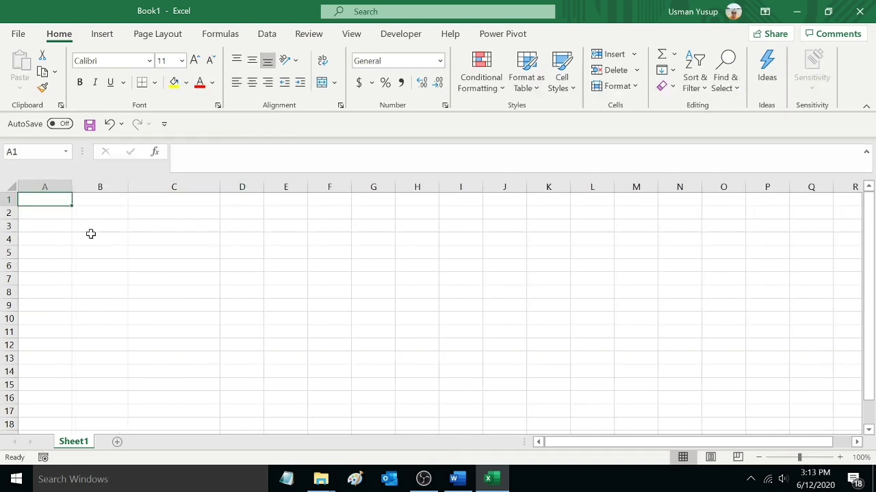
left_click(63, 212)
left_click(65, 200)
Switch to Word and recheck the letter's blank No, Nama and NIK fields
left_click(455, 480)
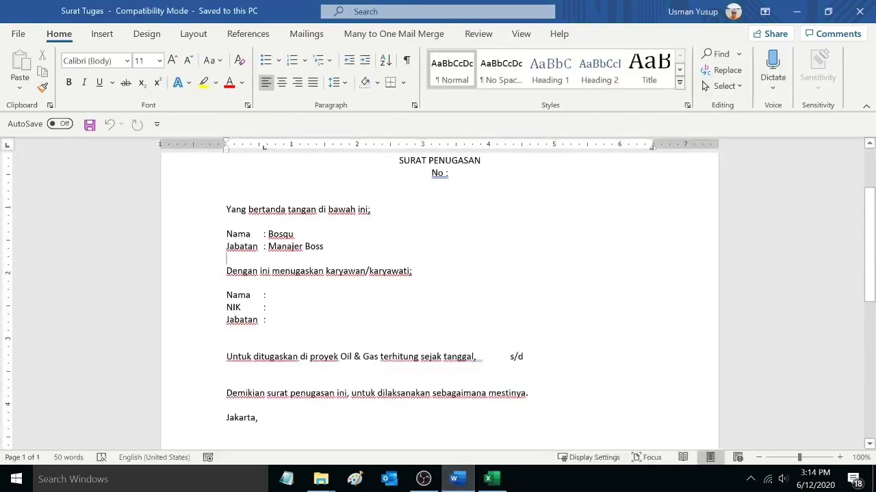
left_click(470, 176)
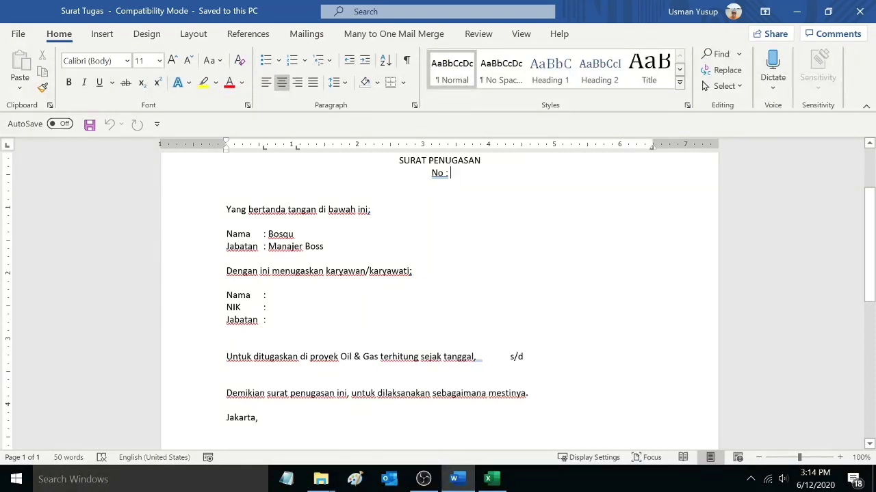
left_click(269, 295)
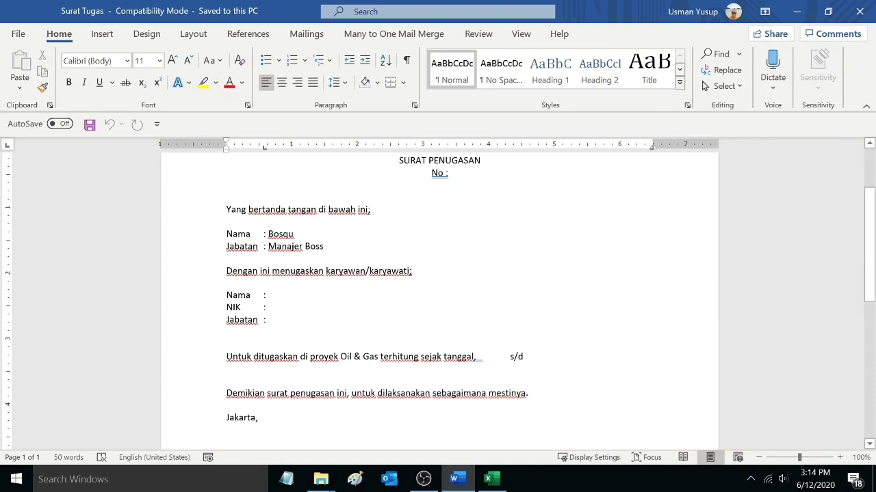
left_click(268, 307)
Switch back to the Excel workbook and enter the headers No Surat, Nama Kary, NIK and Jabatan in A1:D1
left_click(488, 479)
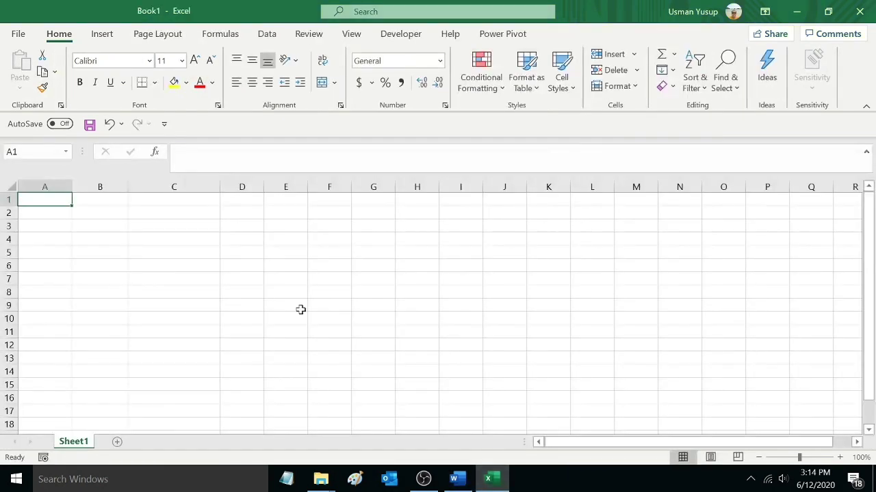
type("No Surat")
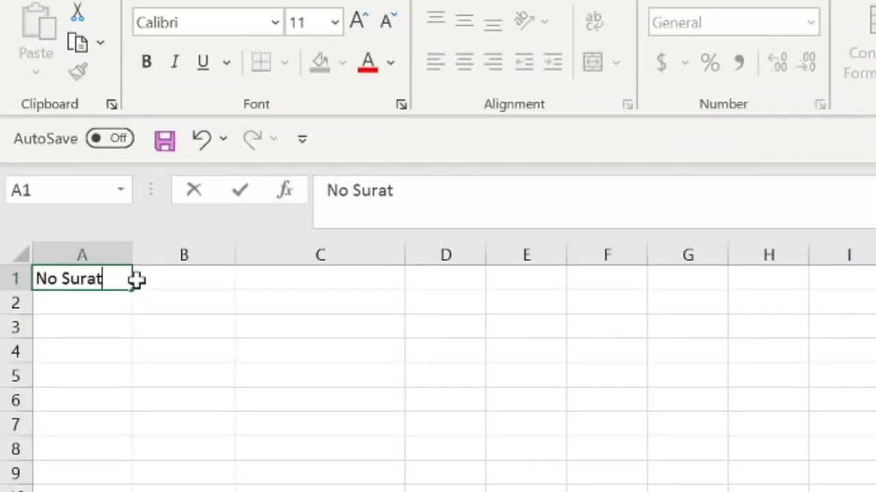
left_click(137, 279)
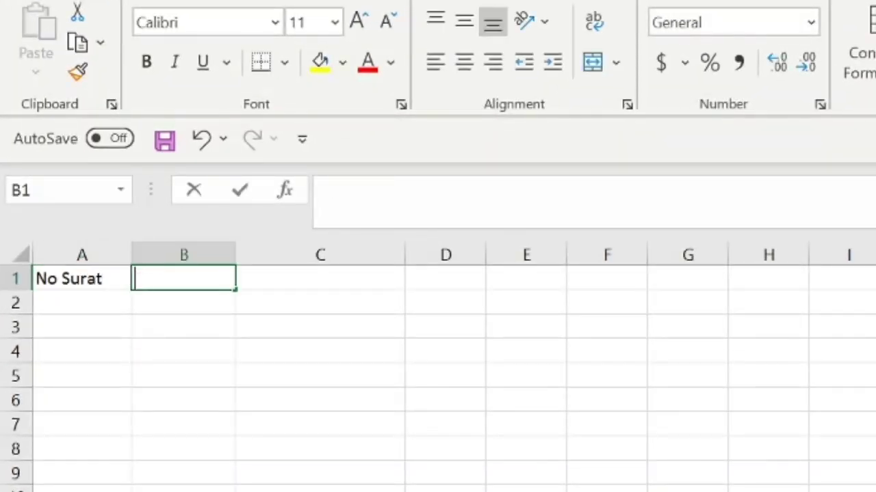
type("Nama ")
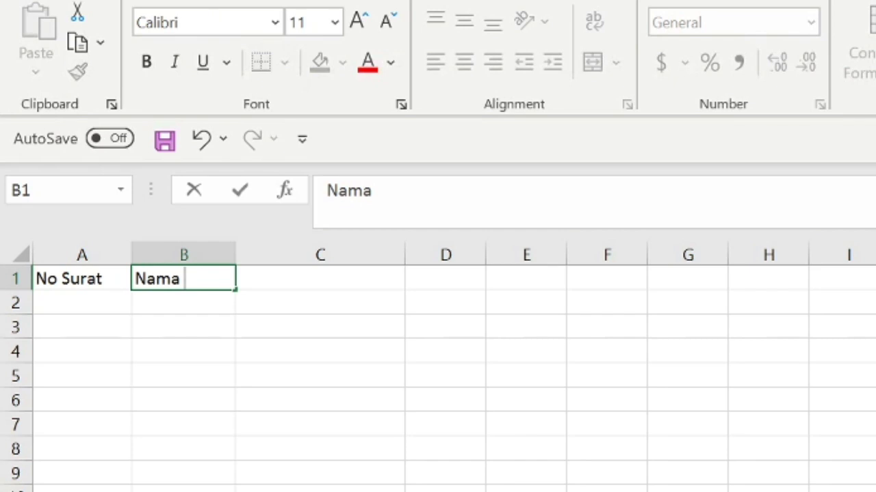
type("Kary")
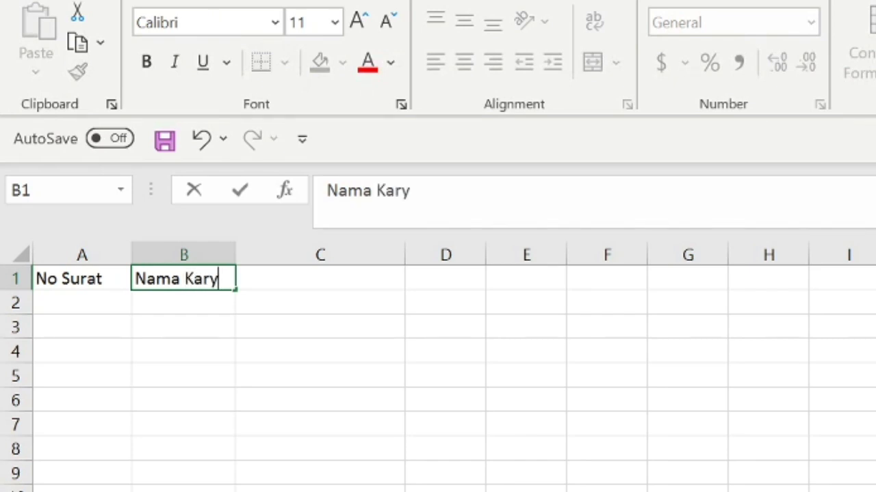
key("Tab")
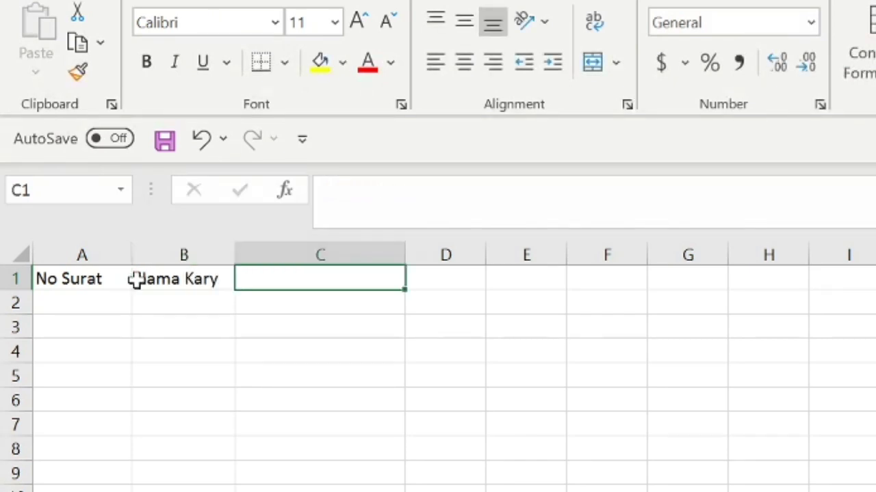
type("NIK")
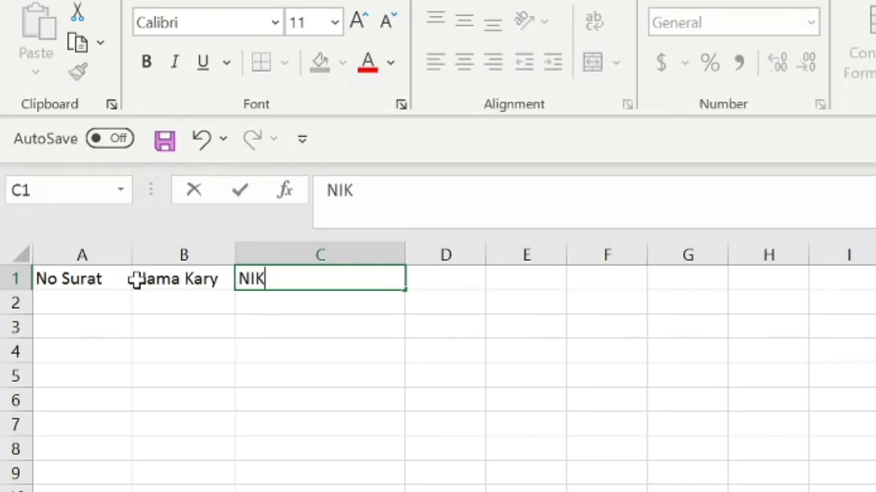
key("Tab")
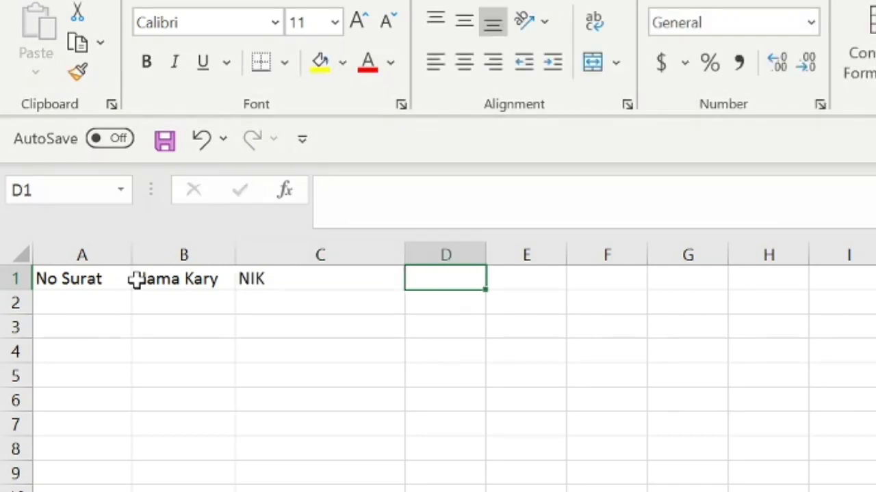
type("Jab")
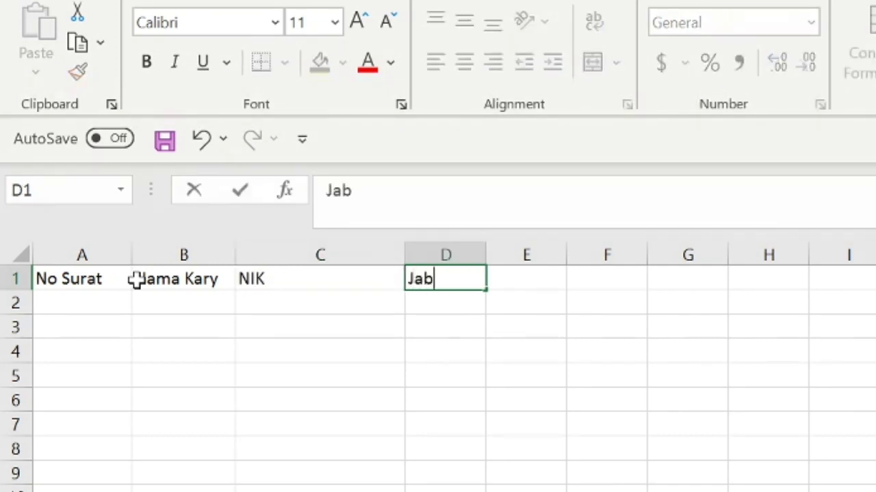
type("atan")
key("Tab")
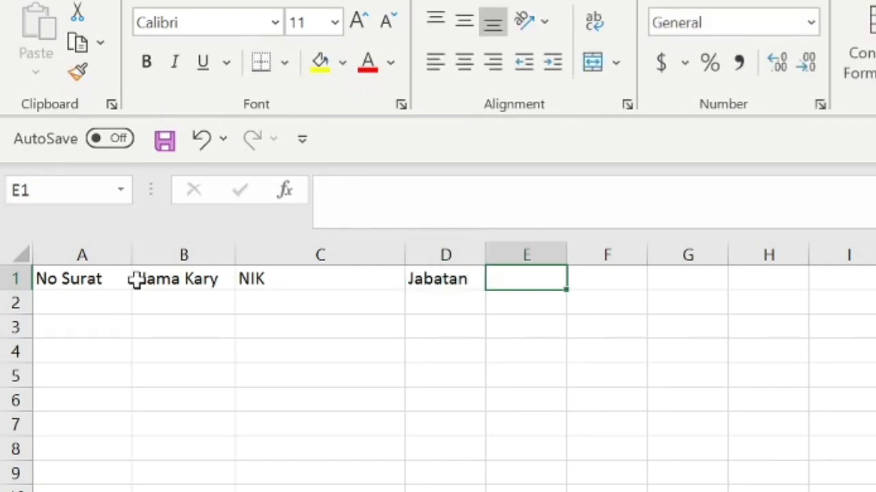
Add the date headers Tgl Mulai, Tgl Selesai and Tgl Surat in E1:G1
type("T")
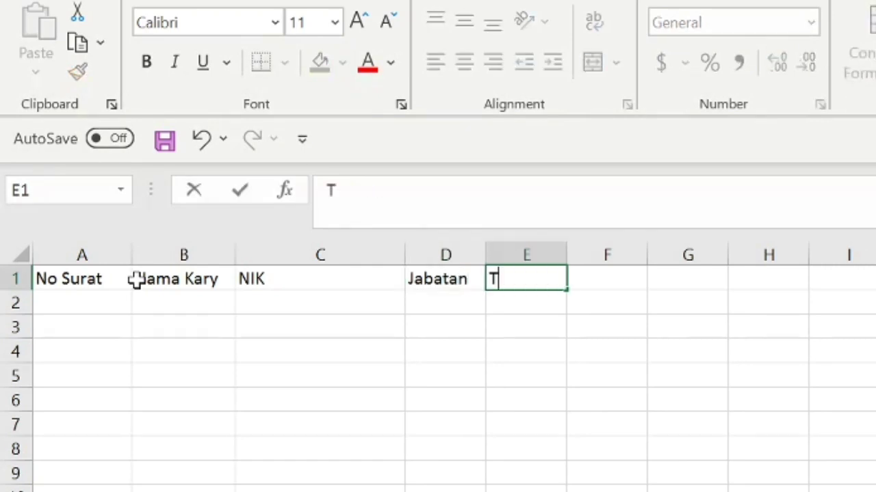
type("gl Mulai")
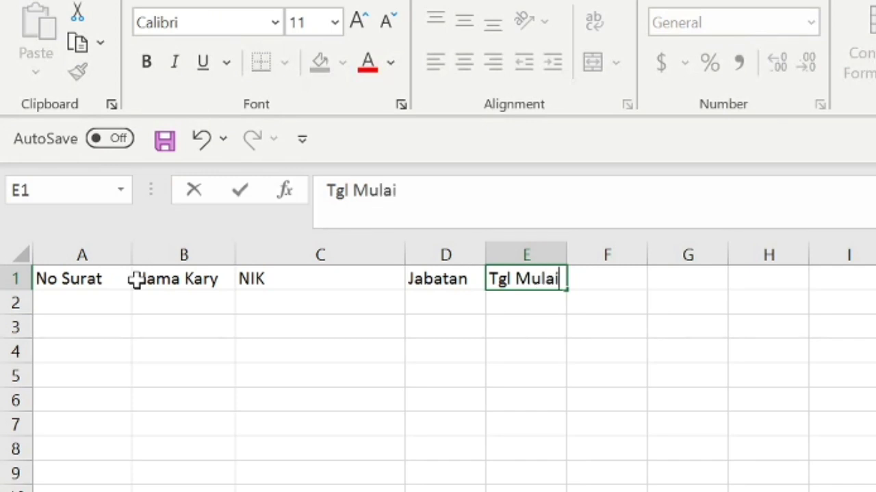
key("Tab")
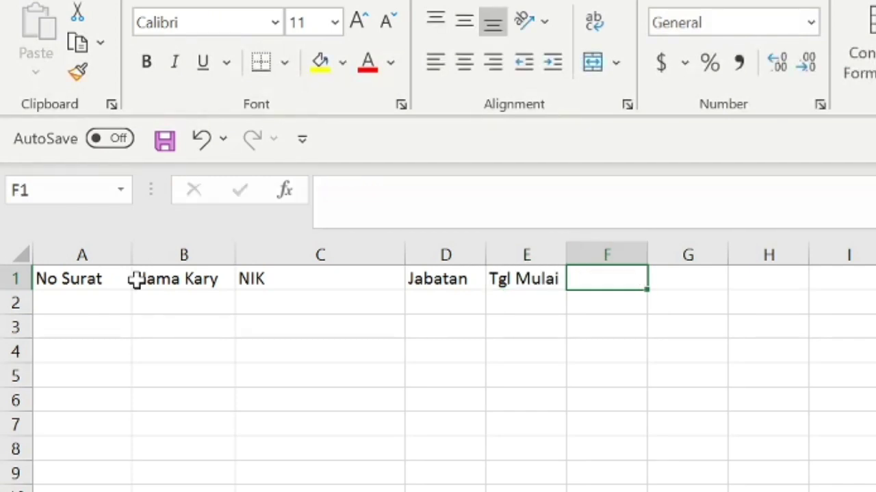
type("Y")
key("BackSpace")
type("Tgl S")
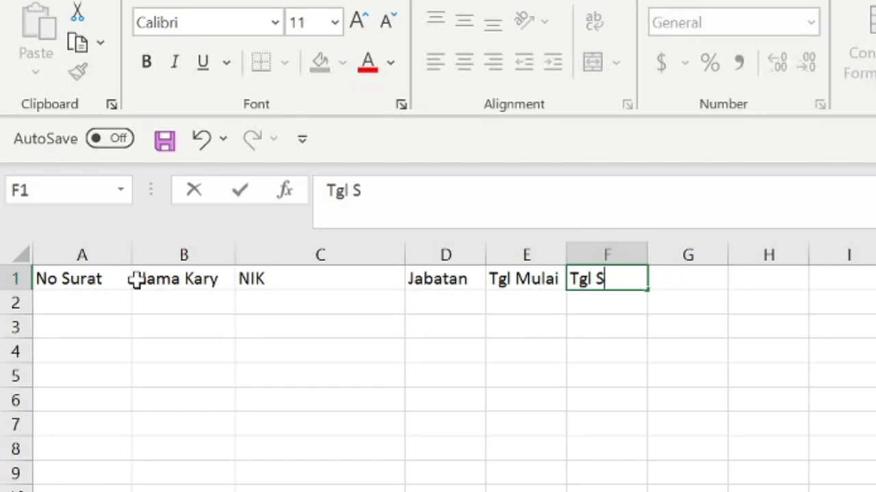
type("elesai")
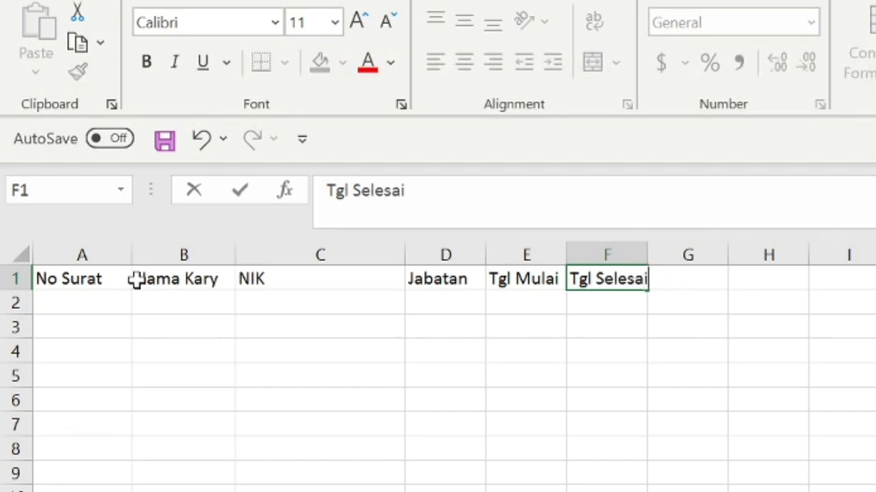
key("Tab")
type("Tg")
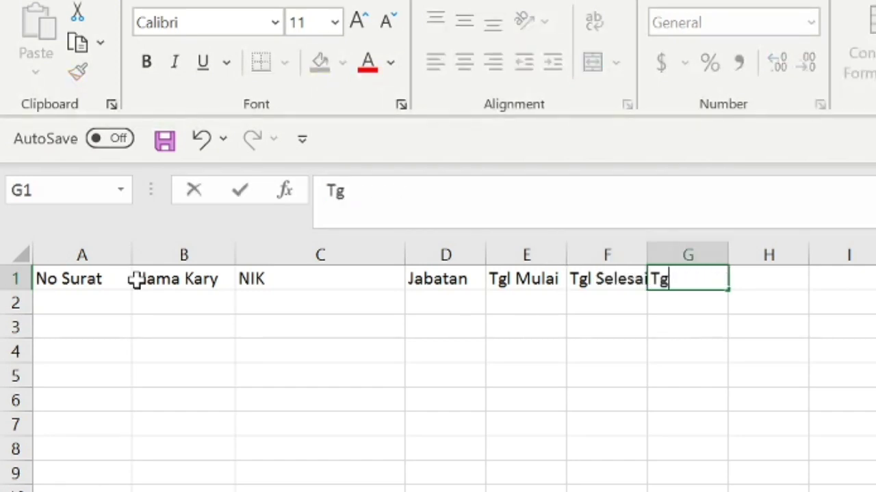
type("l Surat")
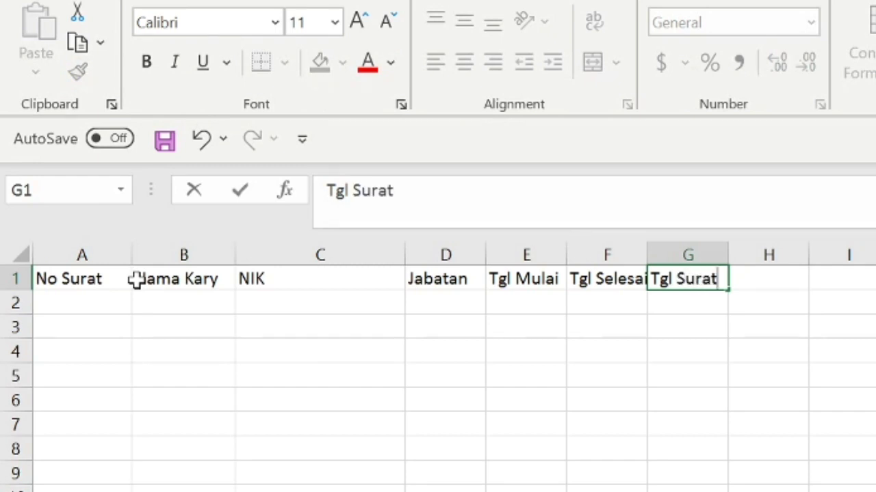
left_click(321, 491)
Widen columns A through G together to one equal width that fits all the headers
left_click_drag(80, 255, 714, 255)
left_click_drag(132, 254, 158, 259)
left_click(367, 376)
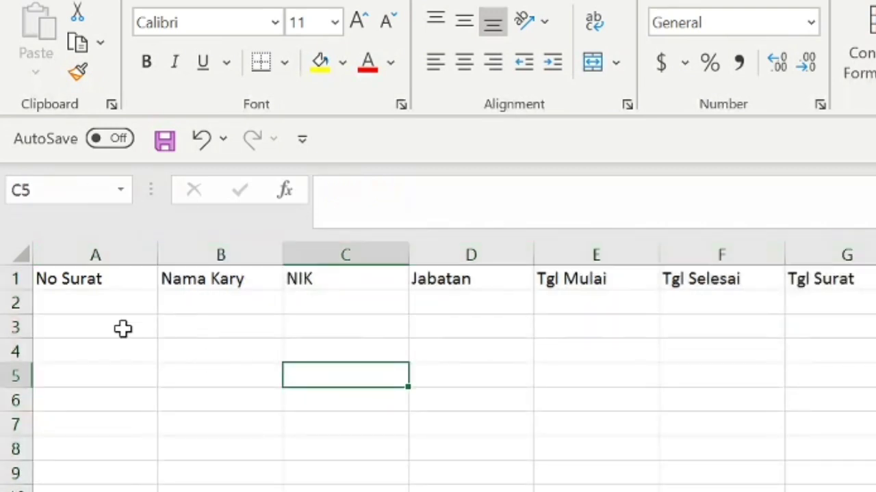
Center the header texts in row 1 and make them bold
left_click(15, 279)
left_click(464, 63)
left_click(471, 428)
left_click(16, 279)
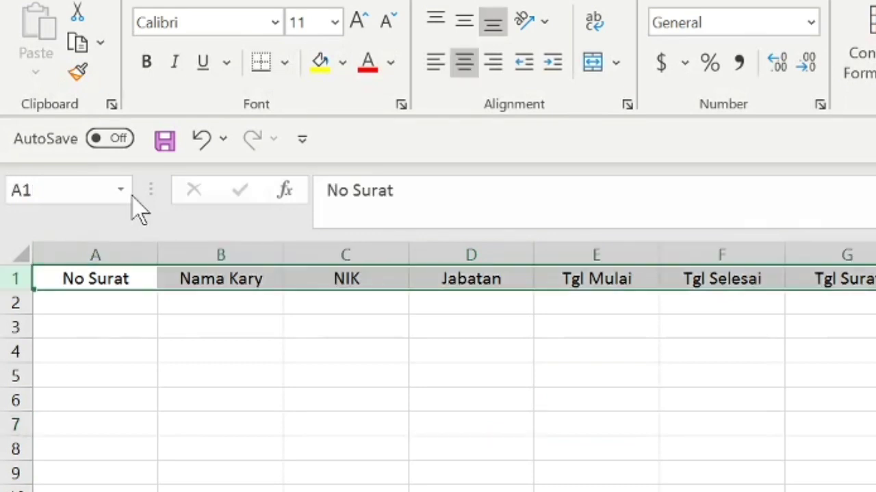
left_click(188, 422)
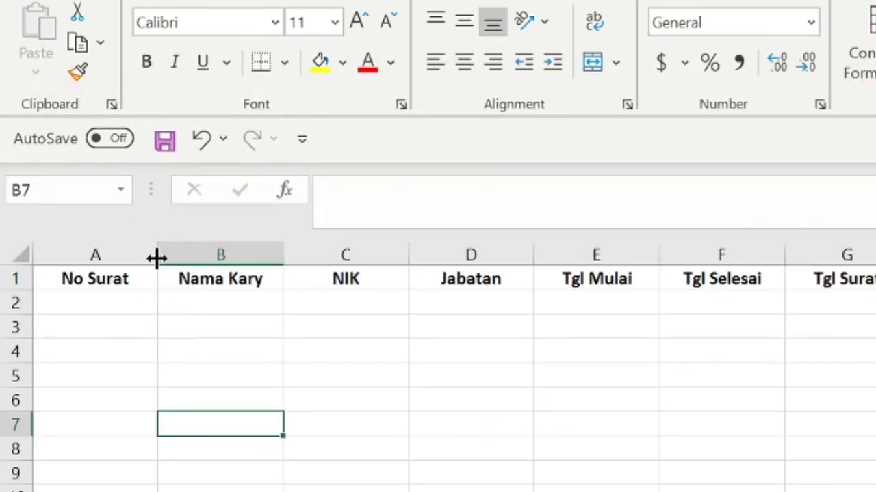
Enter the letter number 01/ST/VI/20 under No Surat in A2
left_click(148, 303)
type("0")
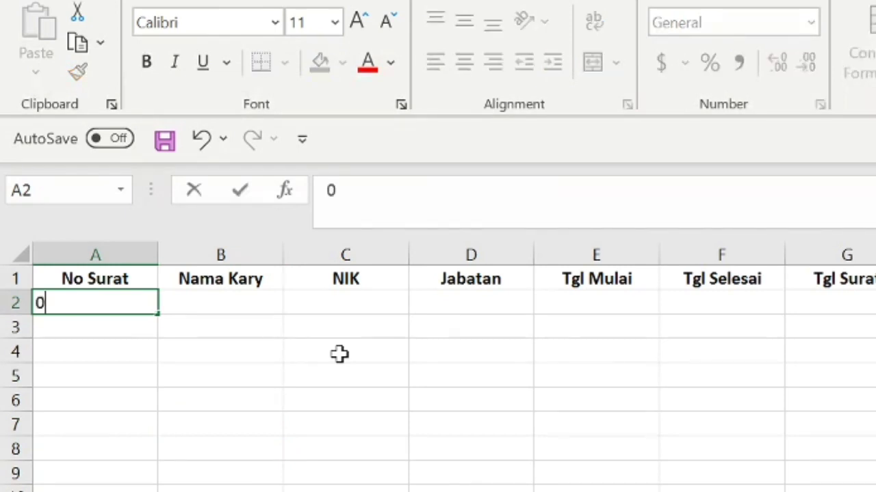
type("1/")
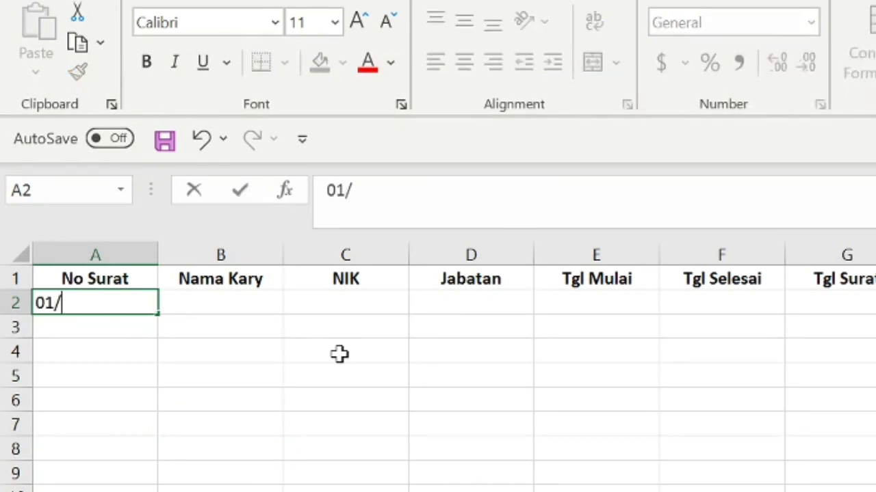
type("ST")
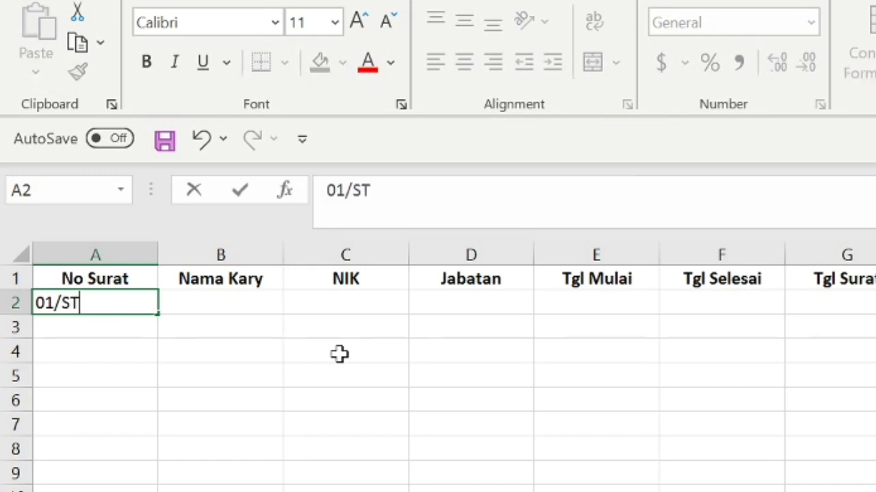
type("/VI")
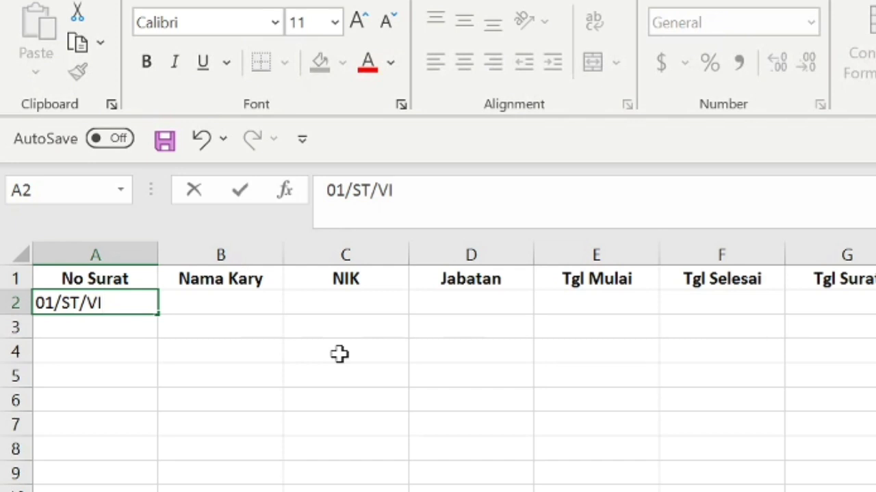
type("/20")
key("Tab")
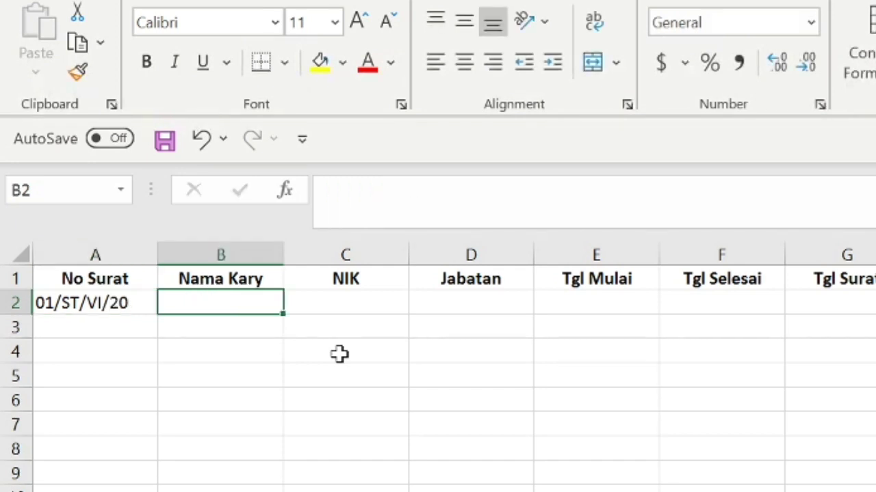
Fill in the first record's employee name in B2, employee ID number in C2 and position Manajer in D2
type("Andi ")
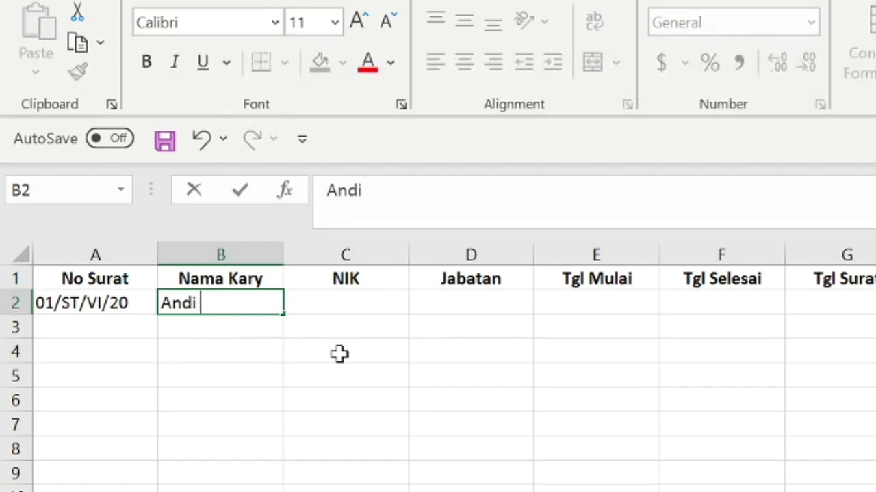
type("Law")
key("Tab")
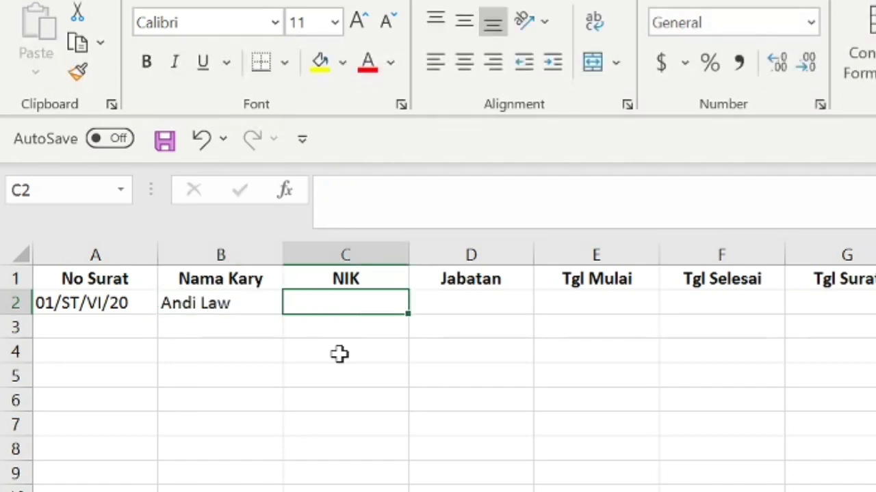
type("2020")
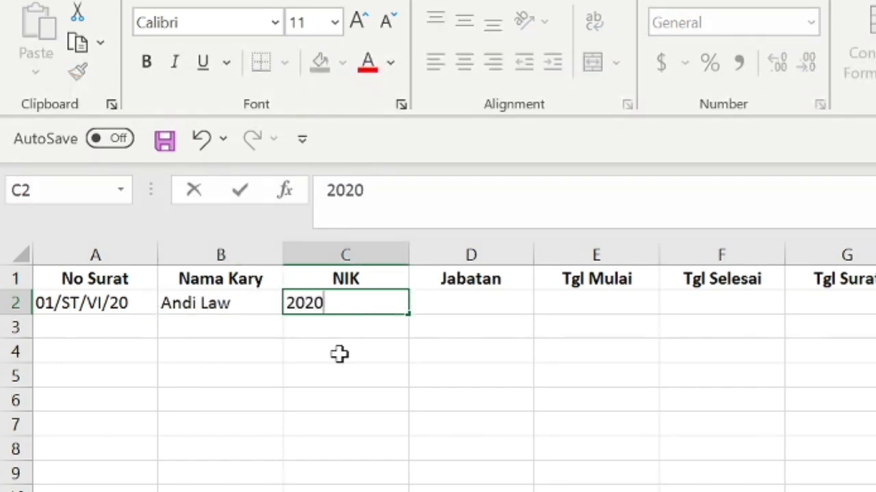
key("Tab")
type("Manajer")
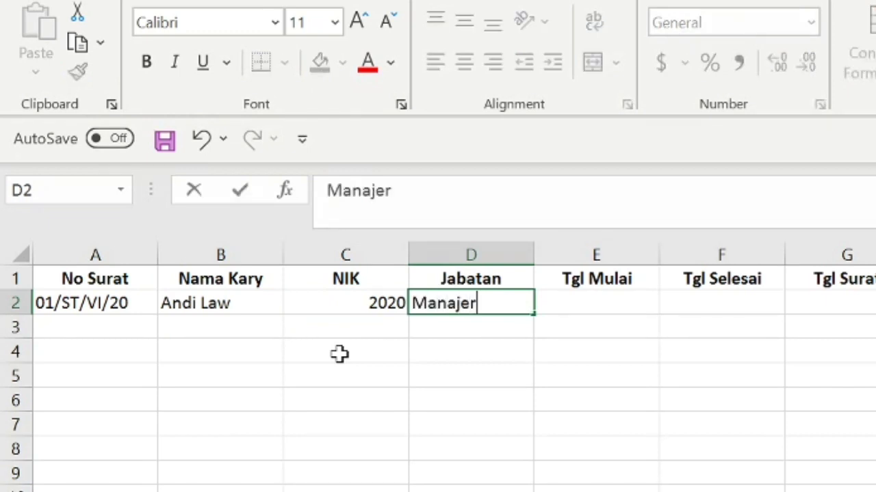
key("Tab")
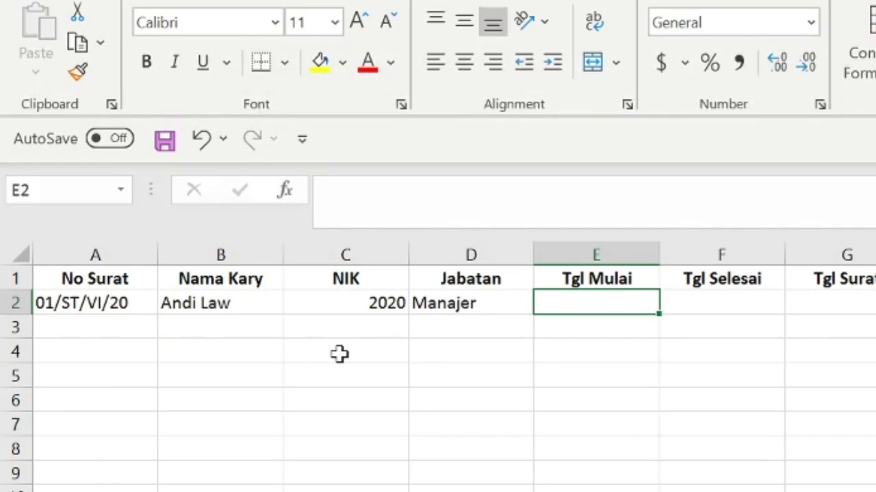
Enter the first record's start date 6/15/20 in E2 and end date 6/20/20 in F2
type("6")
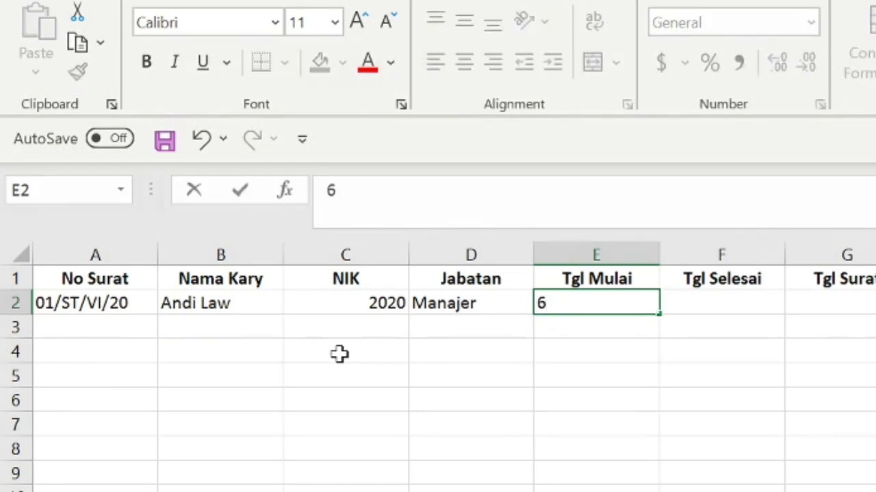
type("/15")
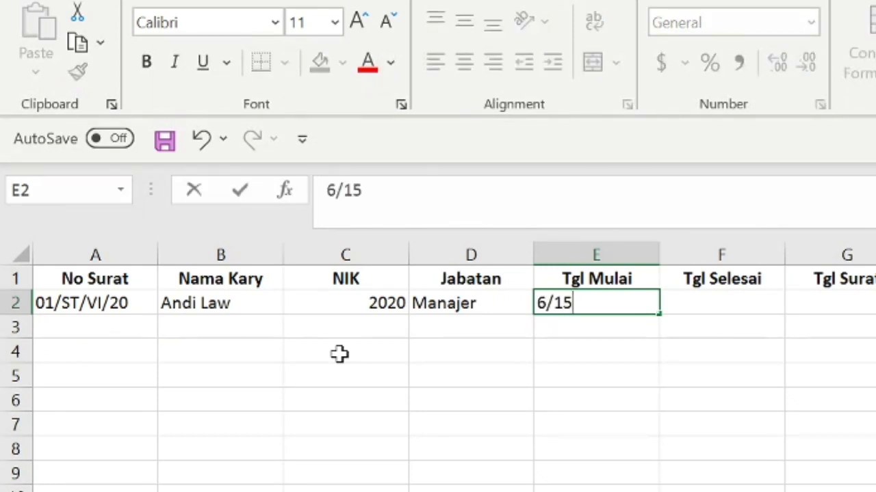
type("/20")
key("Tab")
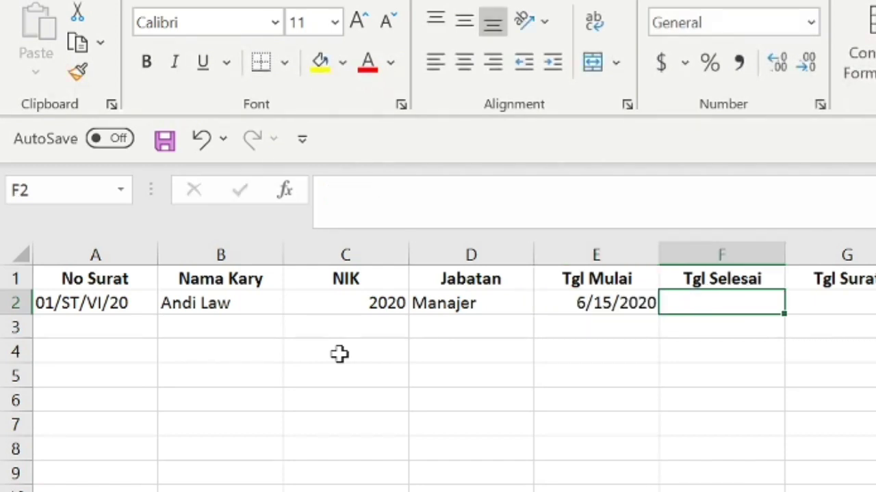
type("20")
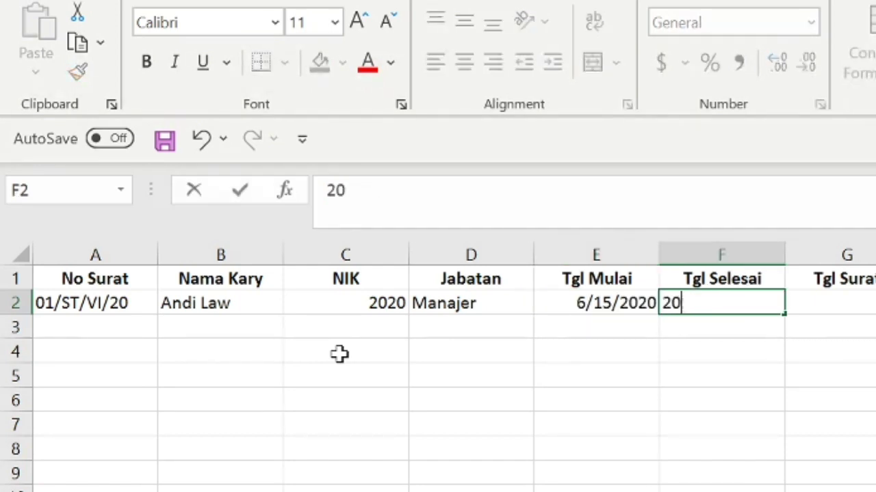
key("BackSpace")
key("BackSpace")
type("6/")
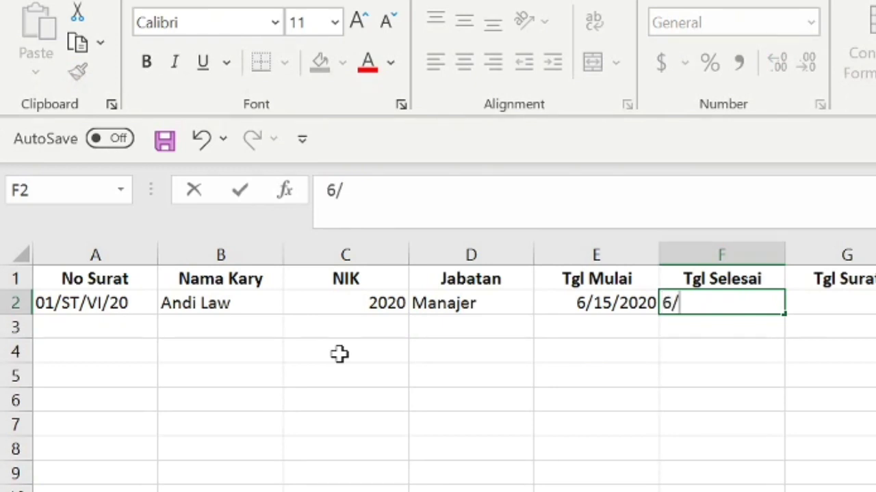
type("20/20")
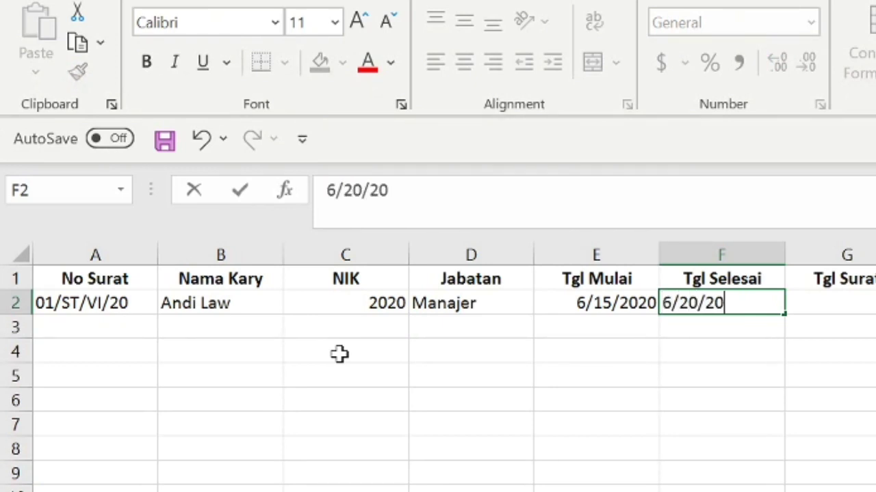
key("Tab")
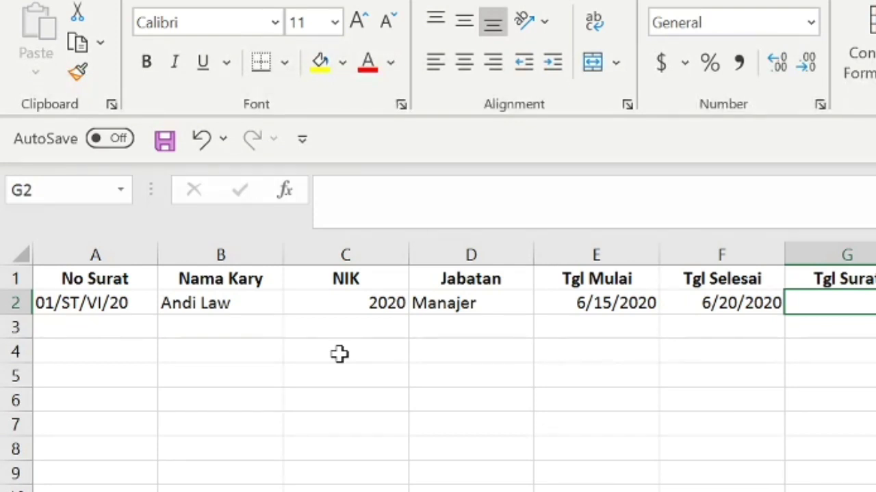
Enter the first record's letter date 6/12/20 under Tgl Surat in G2
type("6/1")
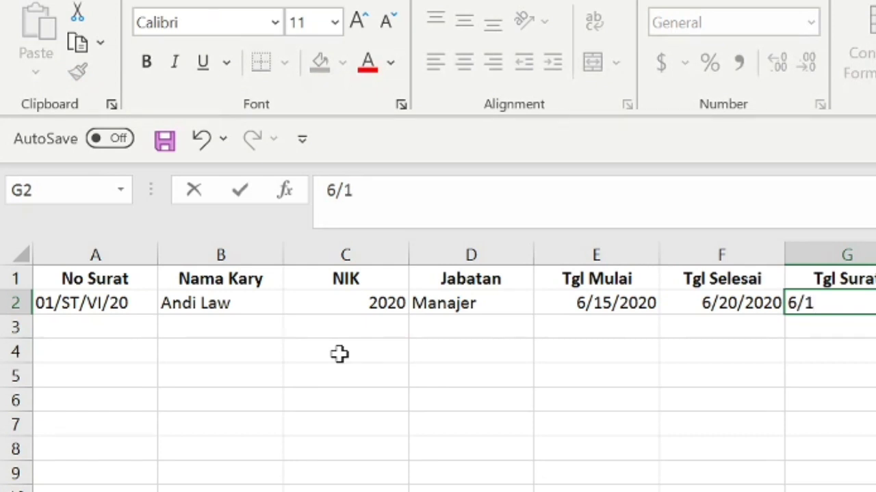
type("3")
key("BackSpace")
type("2/29")
key("BackSpace")
type("0")
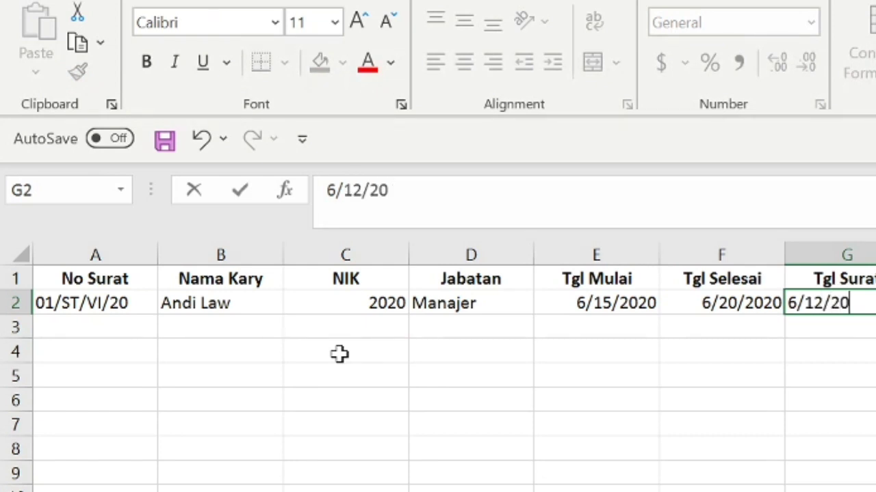
key("Return")
Start the second record with letter number 02/ST/VI/20 in A3 and the employee's name in B3
key("Left")
key("Left")
key("Left")
key("Left")
key("Left")
key("Left")
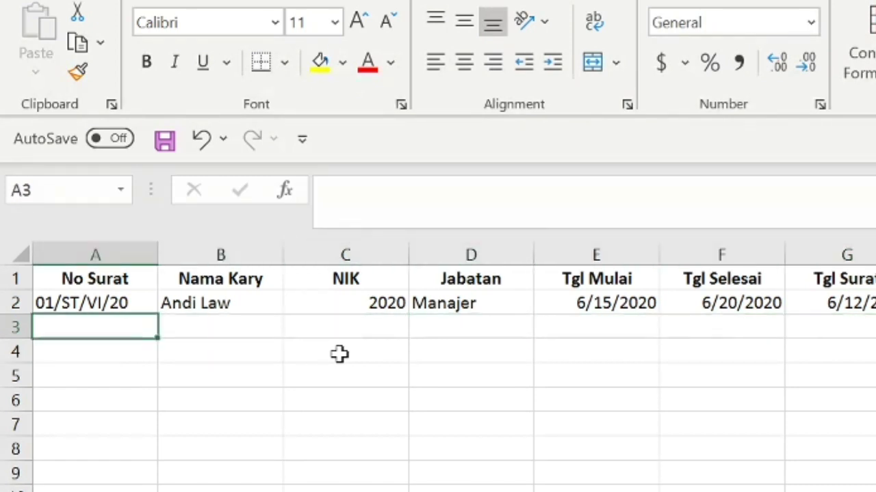
key("Down")
key("Down")
key("Up")
key("Up")
type("02/ST/VI/20")
key("Tab")
type("Jet Lee")
key("Tab")
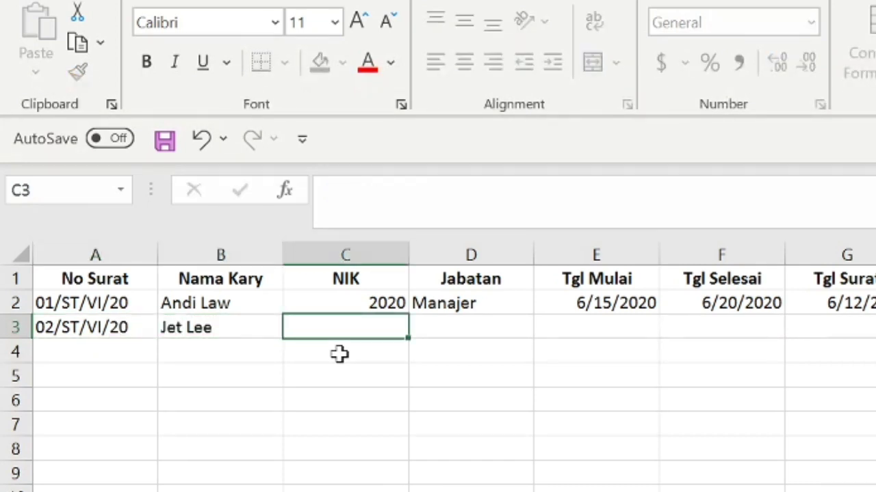
Fill in the second record's employee ID number in C3 and position Supervisot in D3
type("2021")
key("Tab")
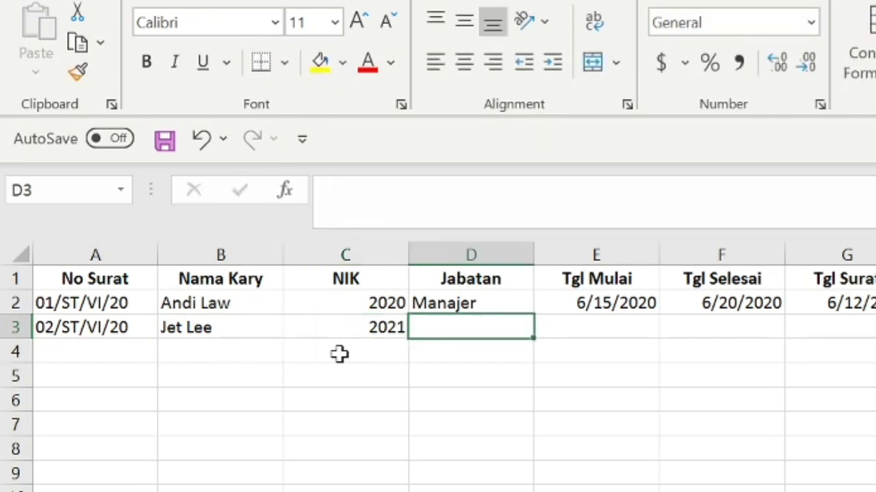
type("Super")
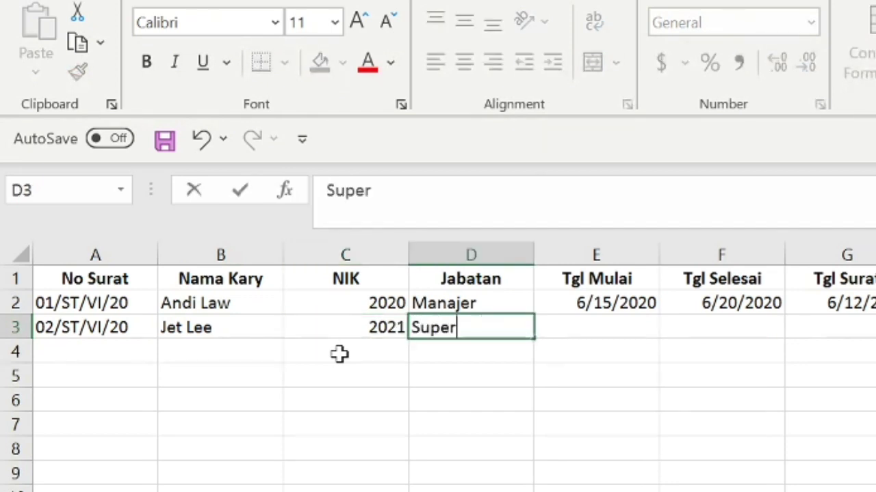
type("visot")
key("Tab")
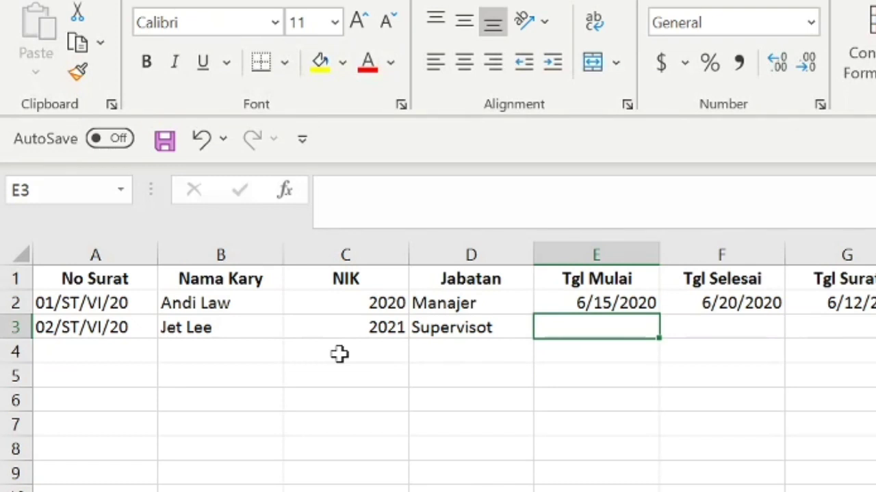
Enter the second record's start date 6/17/2020 in E3 and end date 6/25/2020 in F3
type("6/")
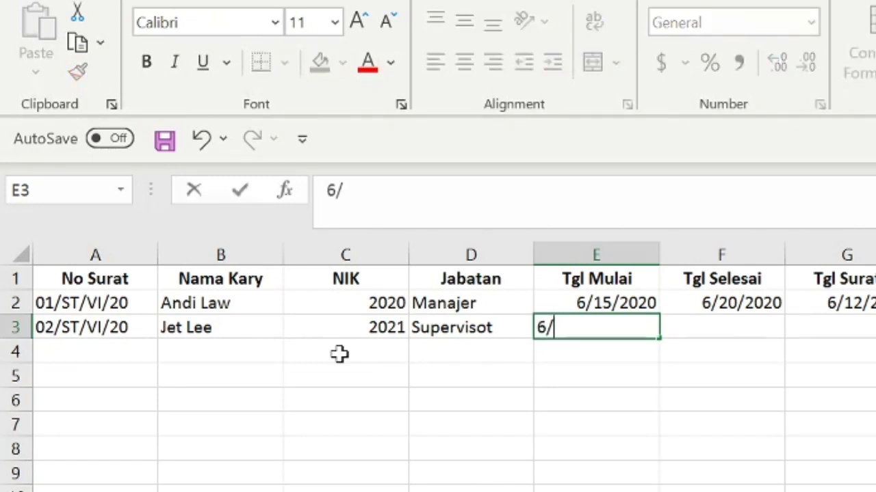
type("17/")
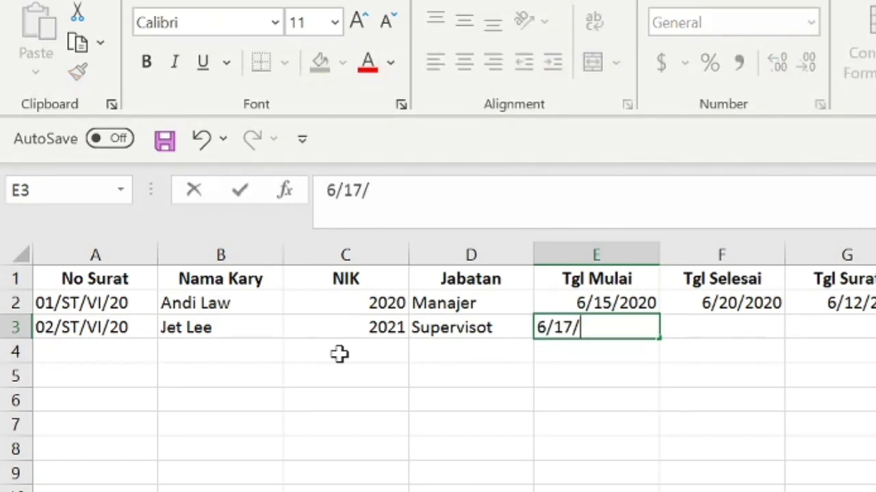
type("2020")
key("Tab")
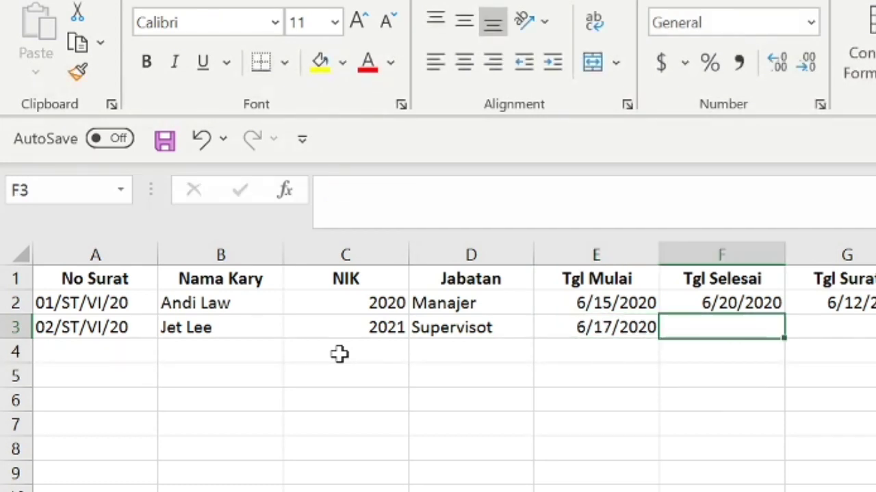
type("6")
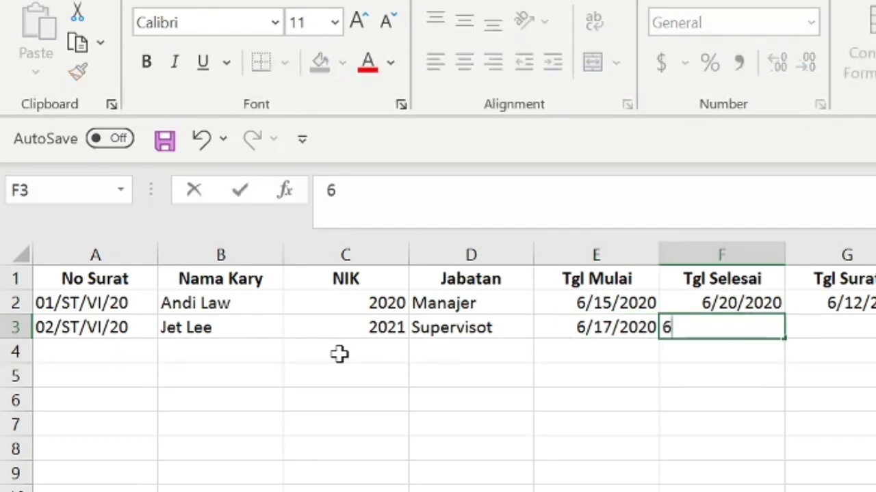
type("/25/2020")
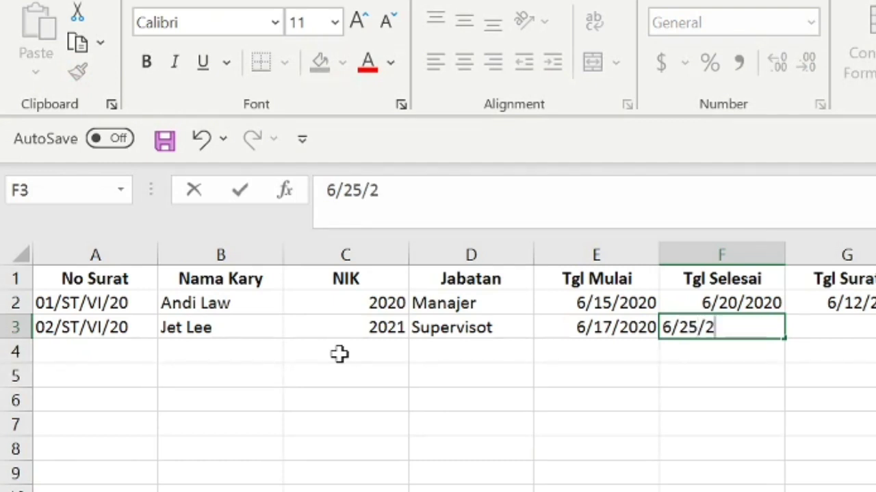
key("Tab")
Copy the letter date from G2 into G3 for the second record
key("Up")
key("ctrl+c")
key("Down")
key("ctrl+v")
key("Down")
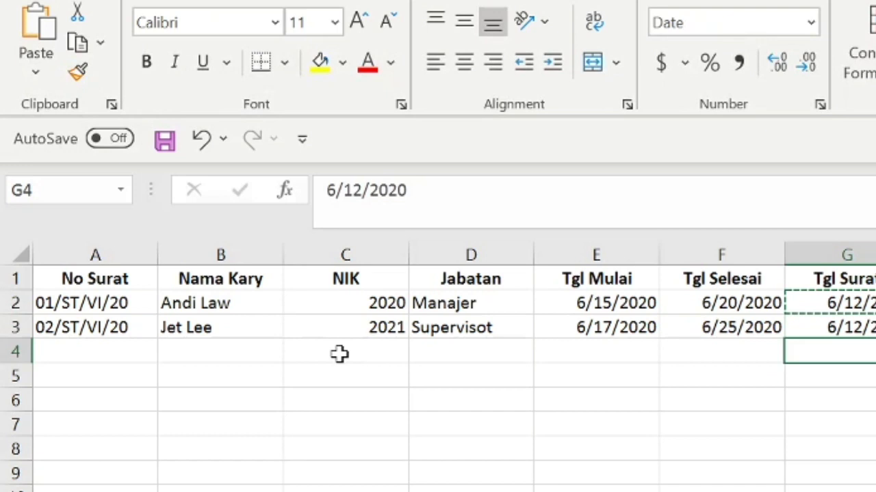
key("Escape")
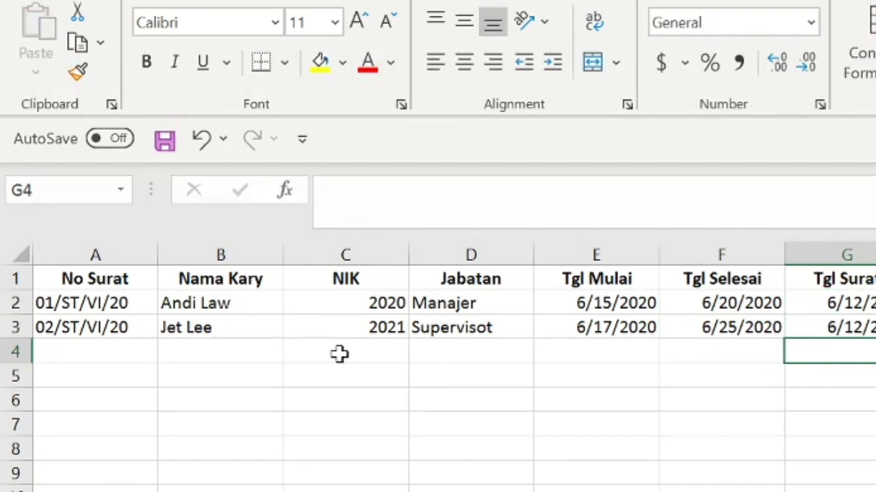
Widen columns B, A and F slightly
left_click(354, 383)
left_click_drag(283, 251, 298, 253)
left_click(477, 477)
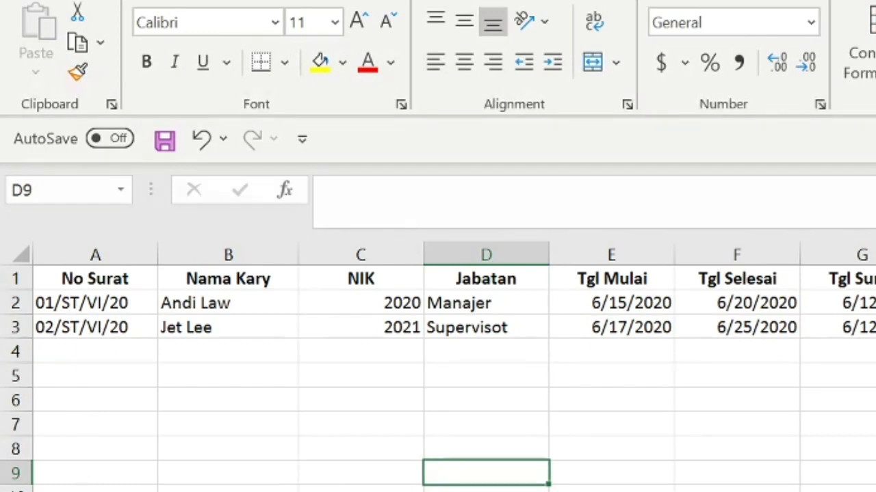
left_click(94, 491)
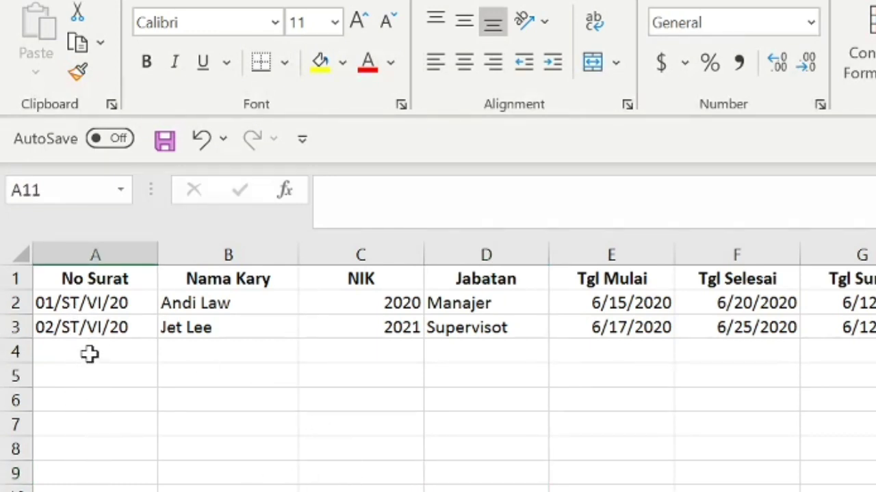
left_click_drag(158, 253, 165, 255)
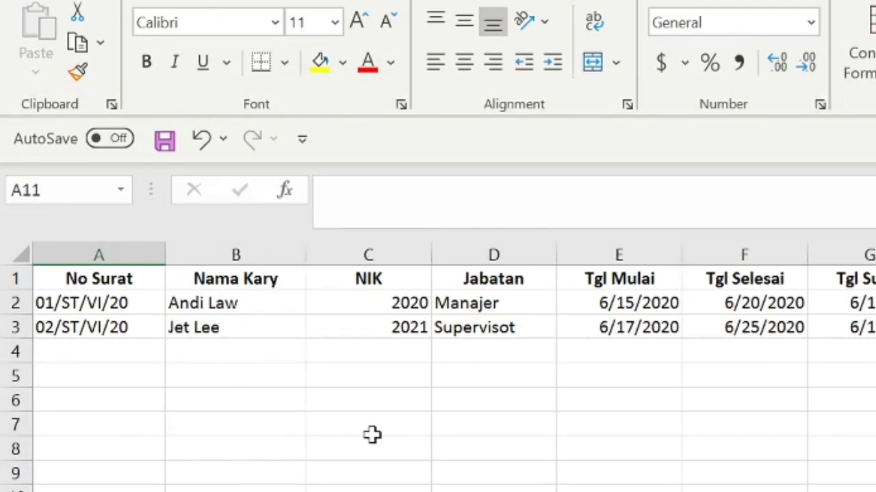
left_click(471, 455)
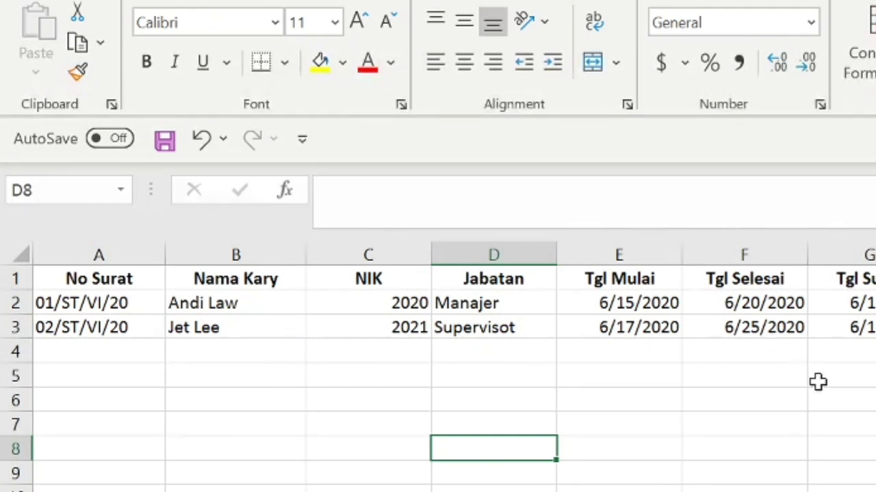
left_click_drag(807, 254, 814, 255)
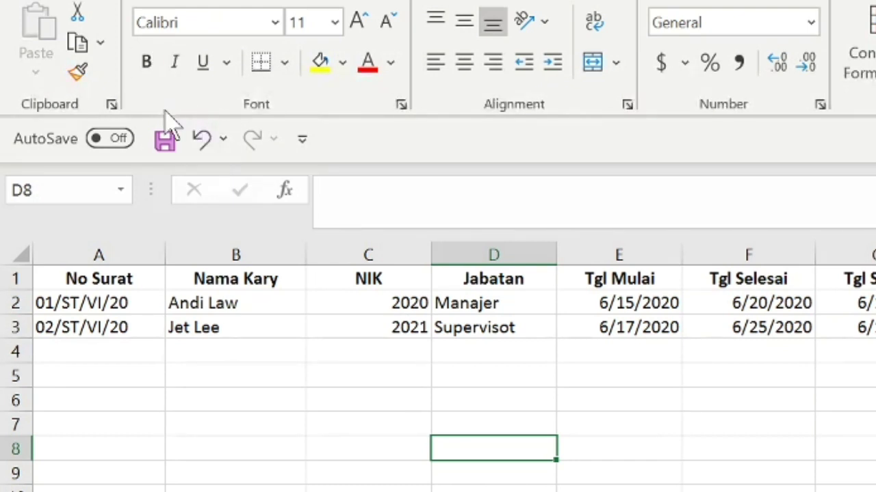
Save the workbook as Data_Tugas in the Documents folder
left_click(170, 145)
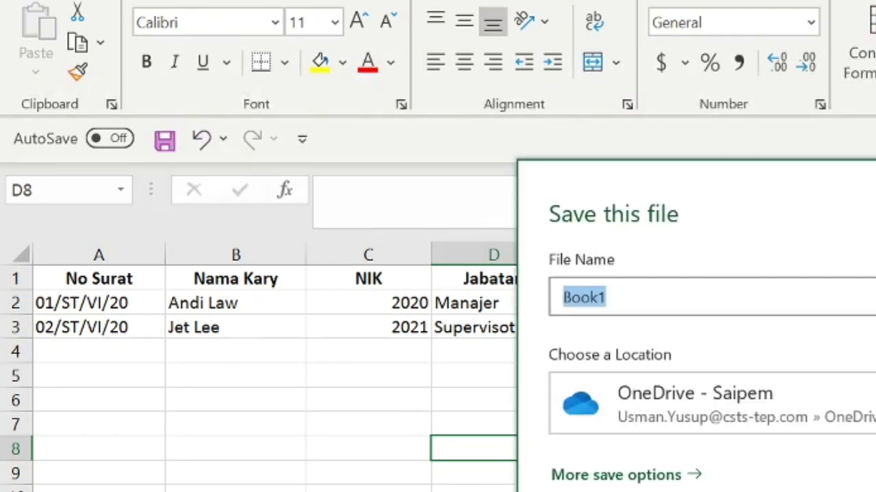
left_click(844, 413)
key("Escape")
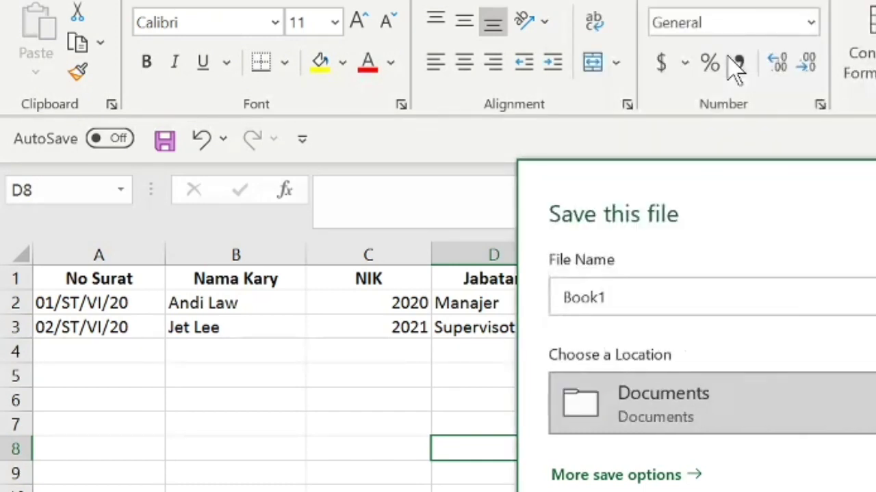
left_click(757, 297)
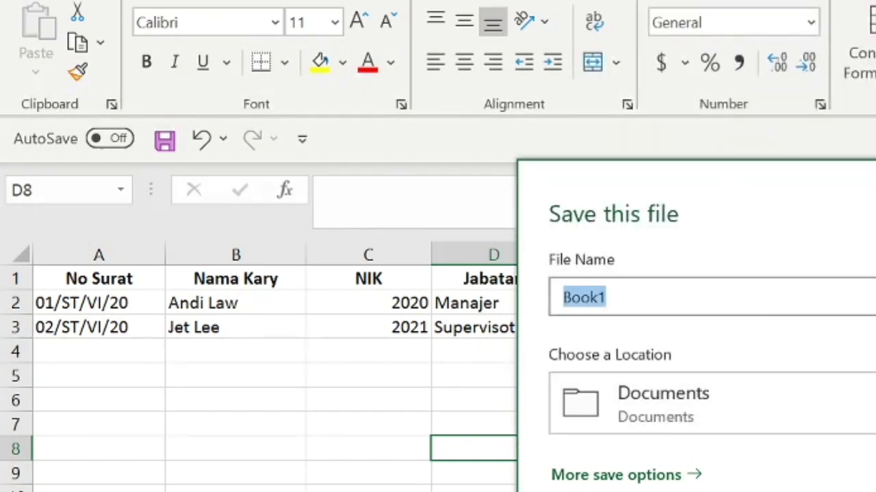
type("Data")
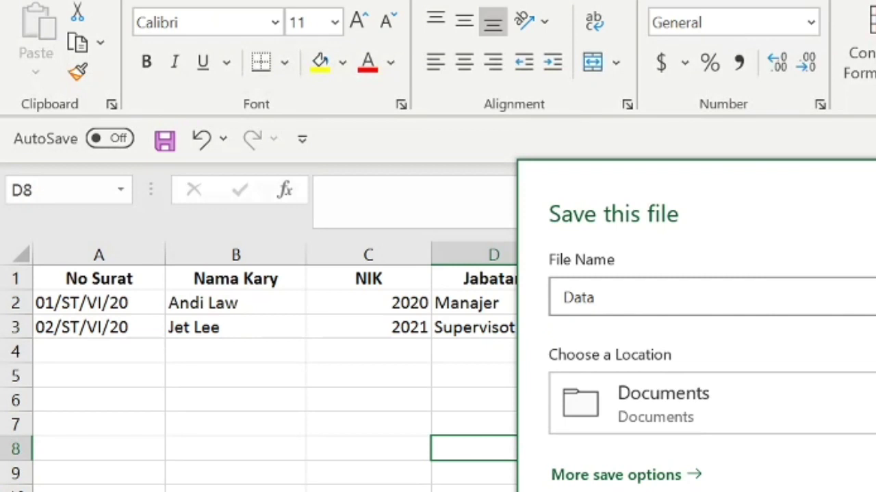
type("_Tugas")
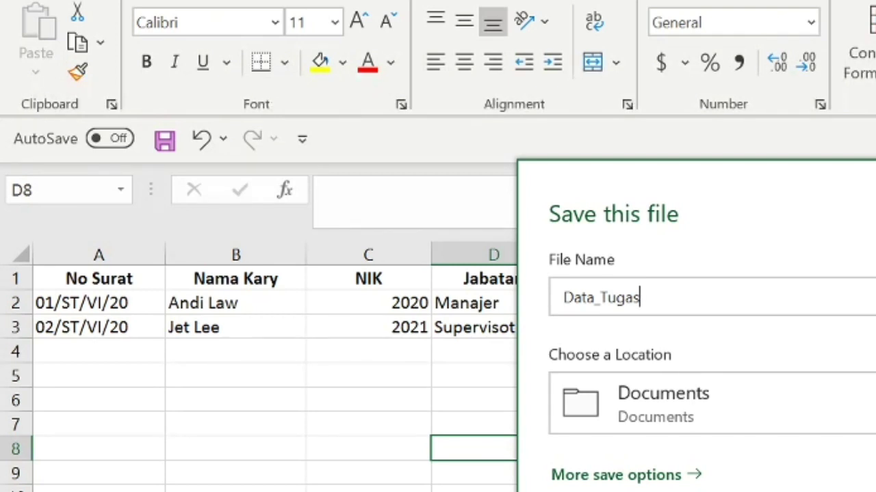
key("Return")
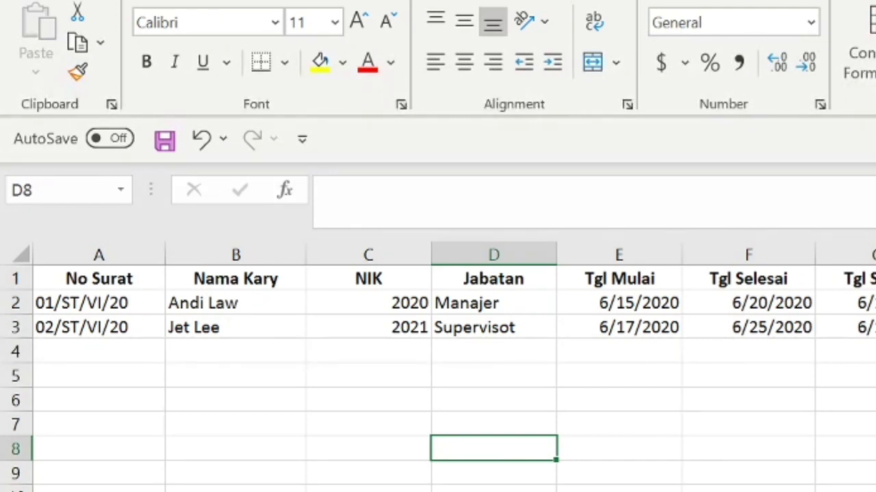
Switch between the assignment letter in Word and the data sheet in Excel to compare the letter's blank fields with the columns
key("alt+Tab")
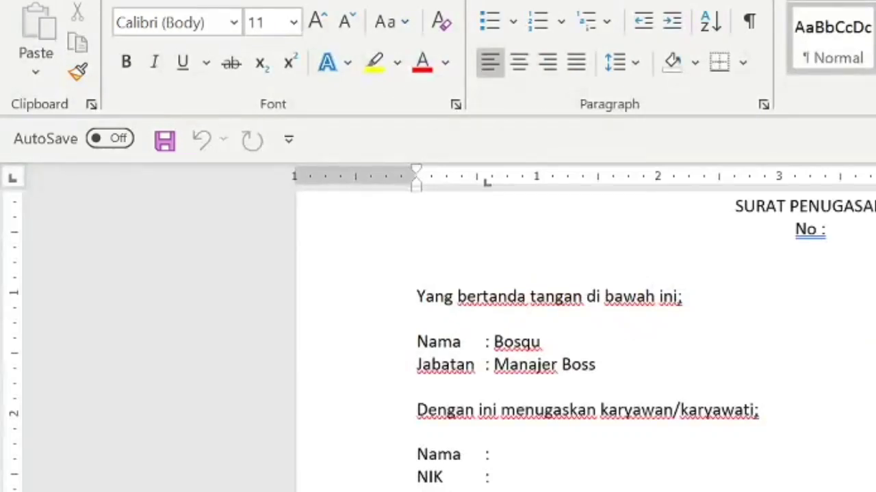
scroll(586, 342, "up", 3)
key("alt+Tab")
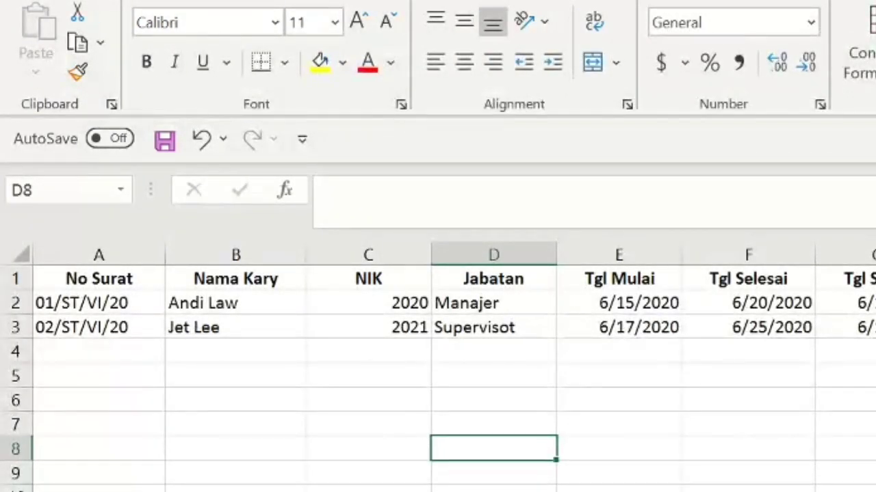
key("alt+Tab")
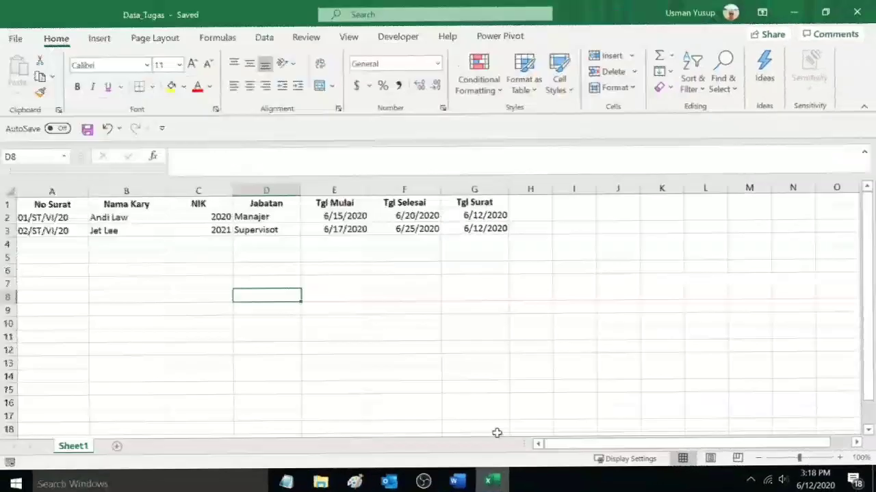
Close the Data_Tugas workbook in Excel and return to the assignment letter in Word to look over its blank fields
left_click(507, 371)
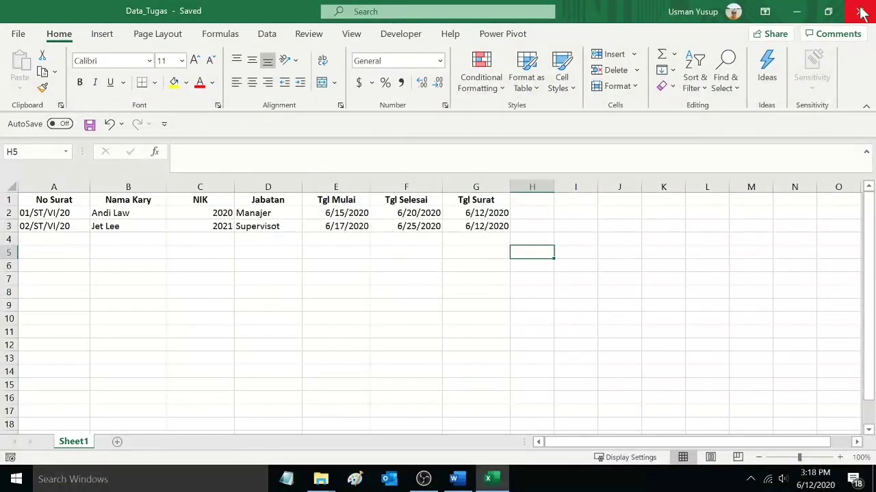
left_click(859, 11)
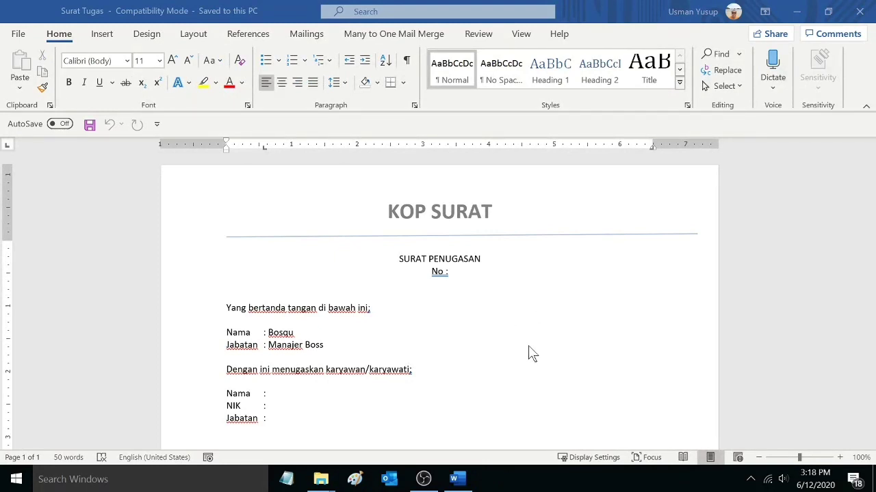
scroll(547, 385, "down", 3)
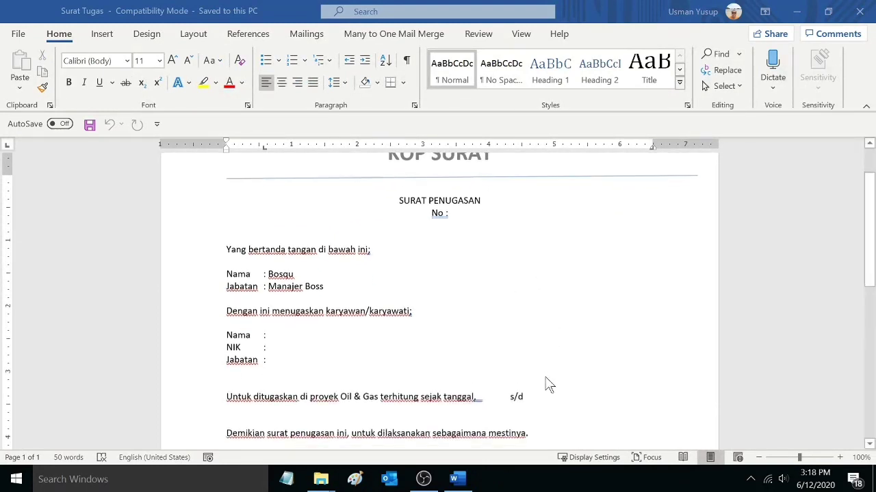
scroll(548, 384, "up", 2)
scroll(547, 385, "up", 1)
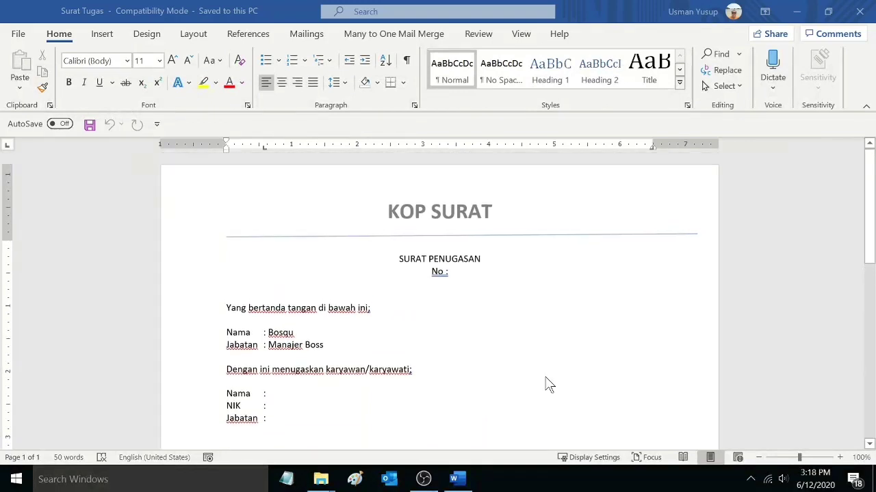
scroll(547, 384, "down", 3)
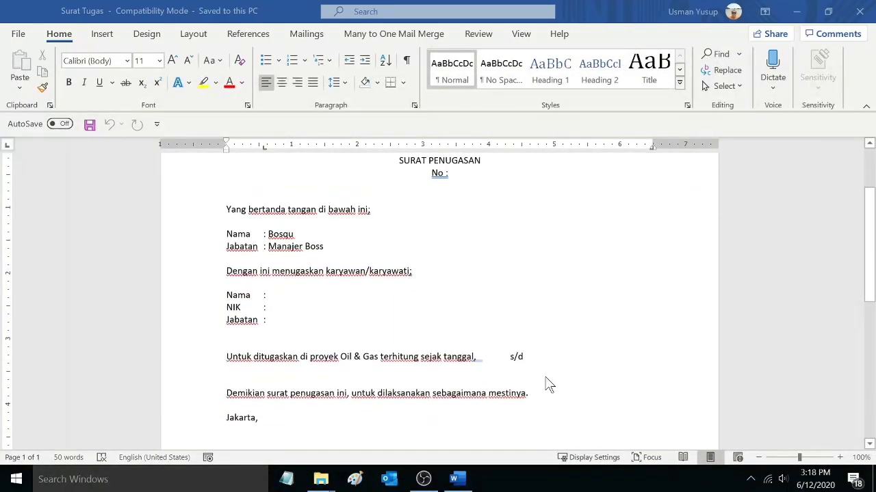
scroll(547, 385, "down", 2)
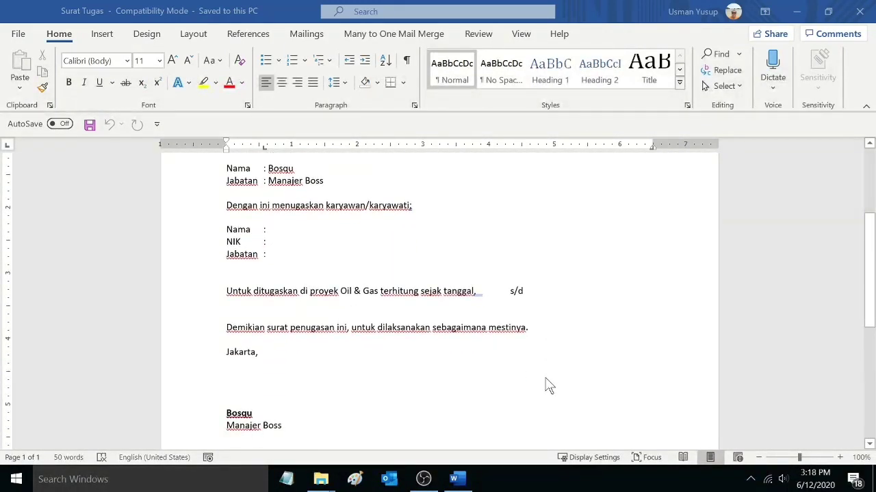
scroll(547, 384, "up", 5)
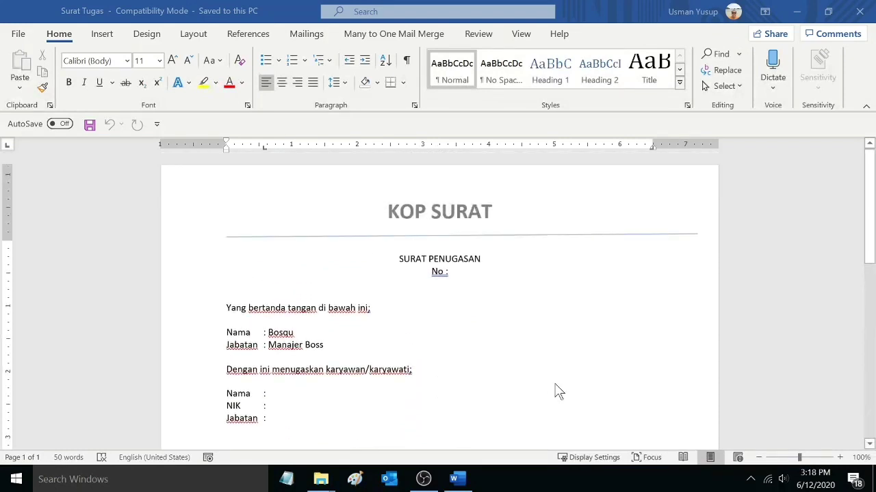
Attach Sheet1$ of the existing Data_Tugas workbook from Documents as the mail merge recipient list, using its first row as column headers
left_click(310, 35)
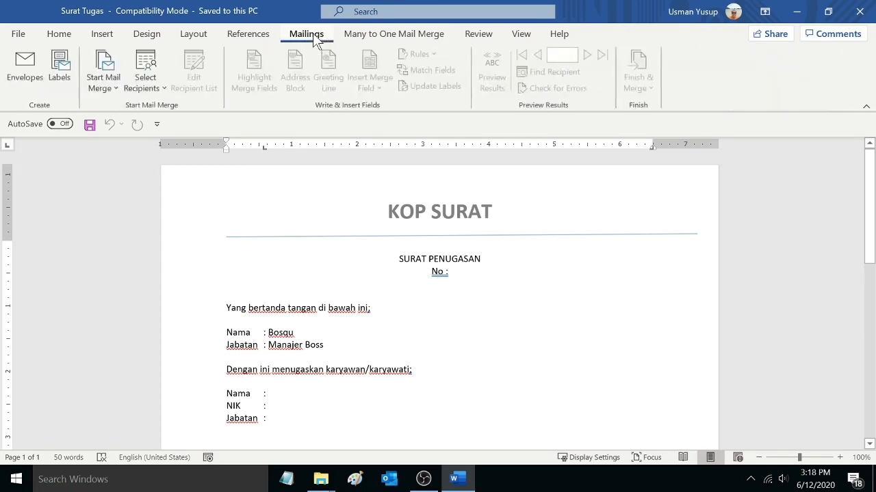
left_click(154, 89)
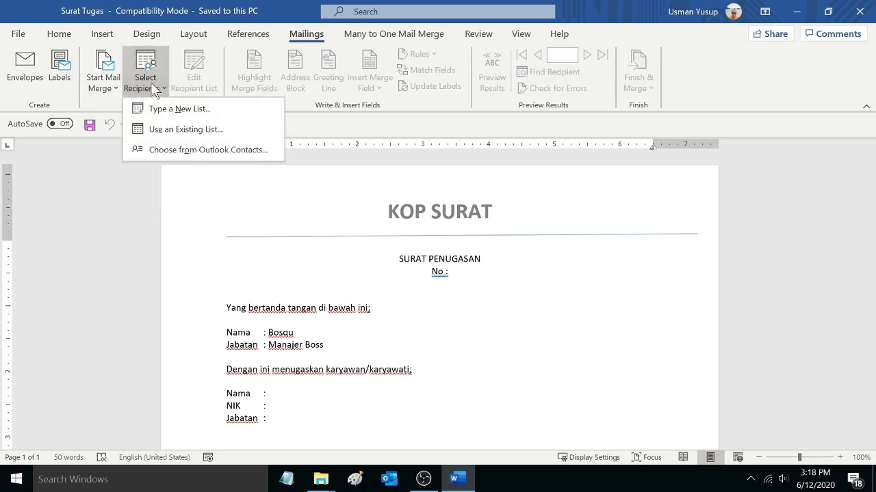
left_click(166, 134)
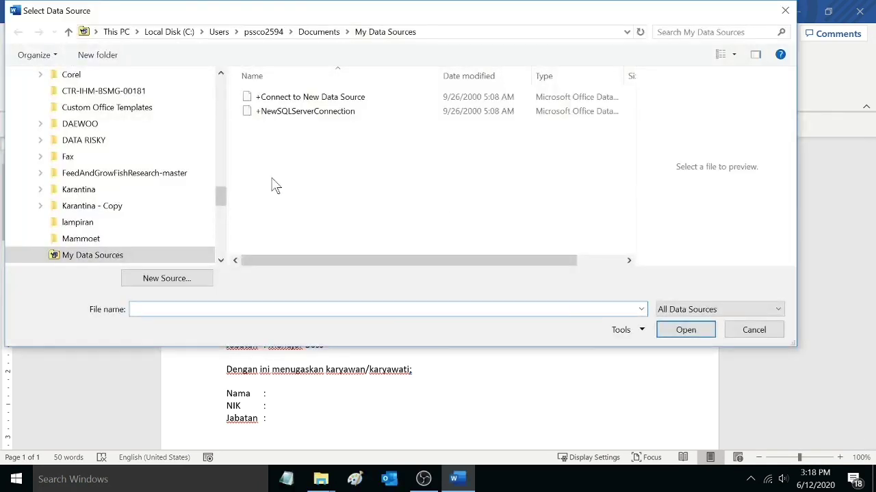
left_click_drag(224, 194, 230, 90)
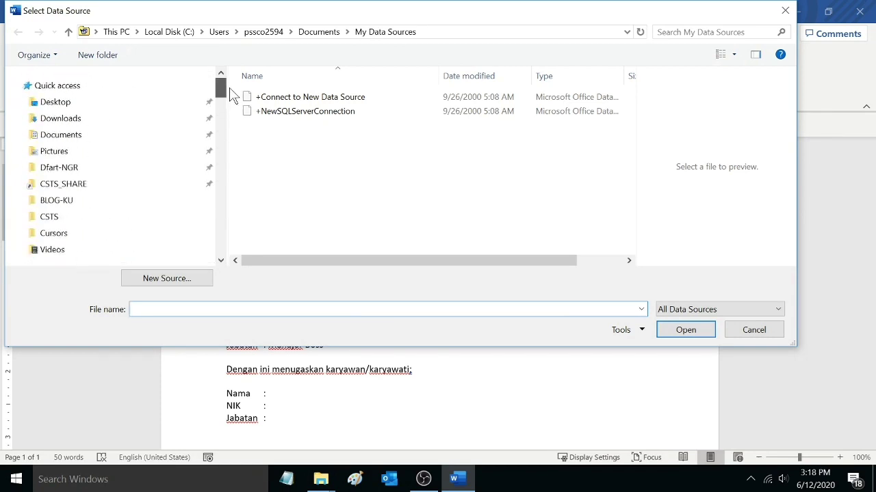
left_click(173, 135)
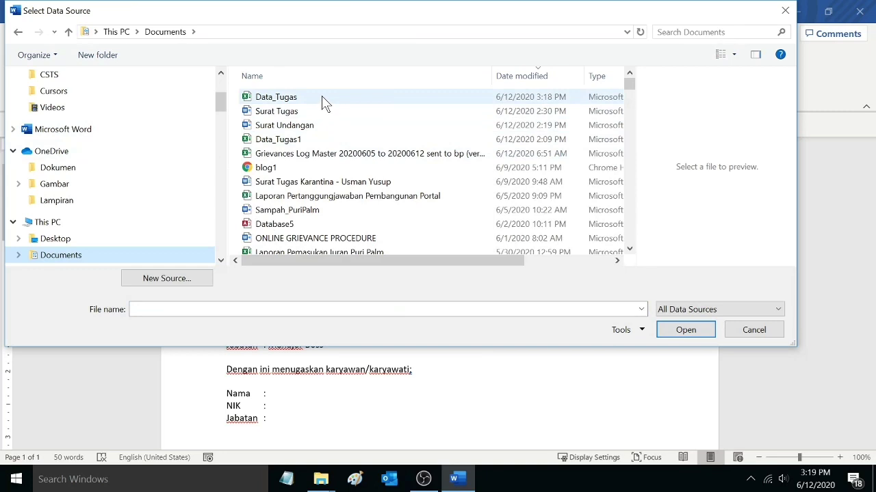
left_click(324, 100)
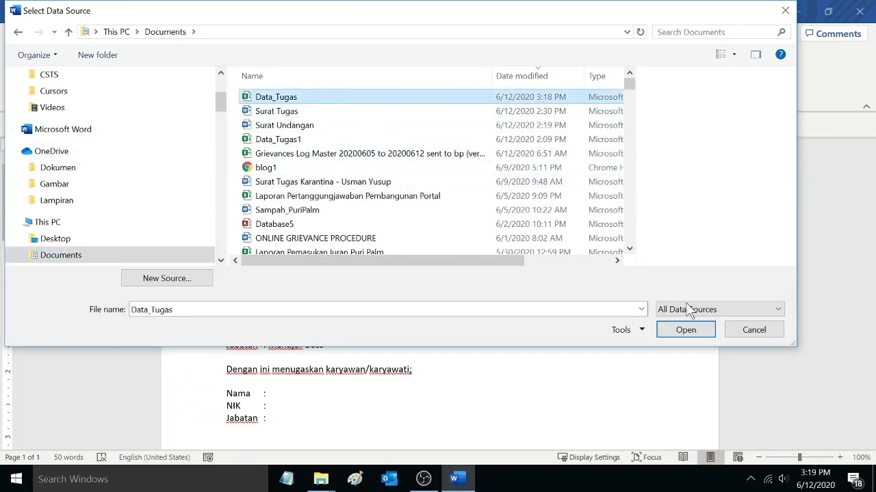
left_click(686, 331)
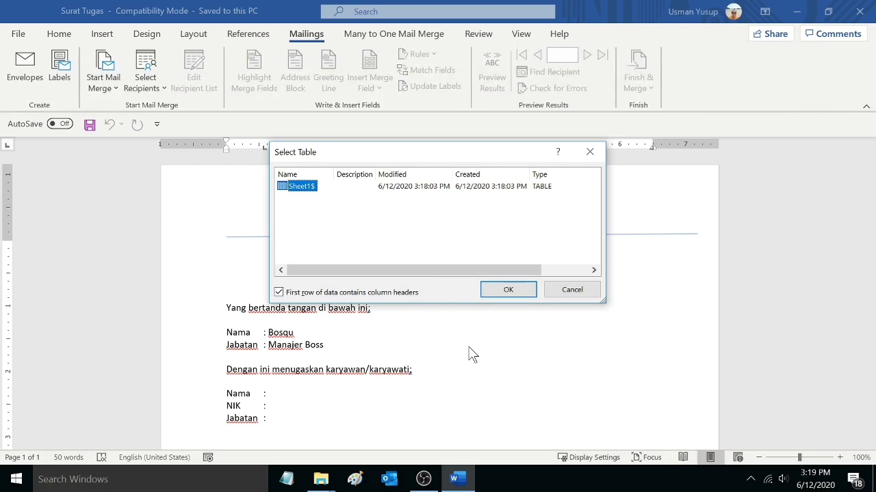
left_click(503, 293)
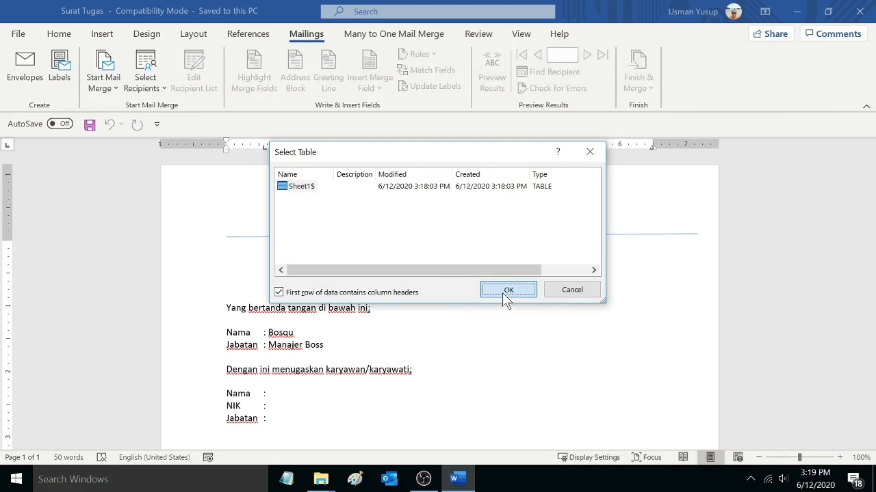
Insert the No_Surat merge field after "No :" under the SURAT PENUGASAN heading
scroll(439, 301, "down", 5)
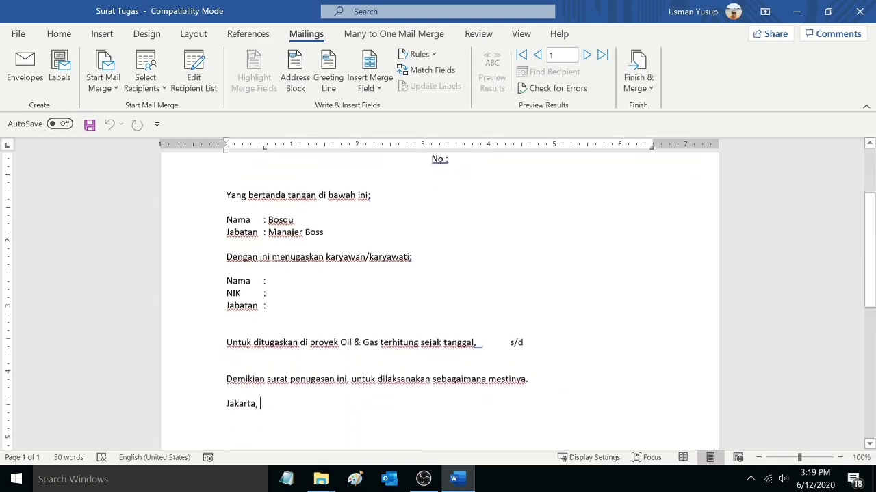
scroll(439, 301, "up", 5)
scroll(439, 301, "up", 1)
scroll(439, 301, "down", 5)
scroll(439, 301, "up", 5)
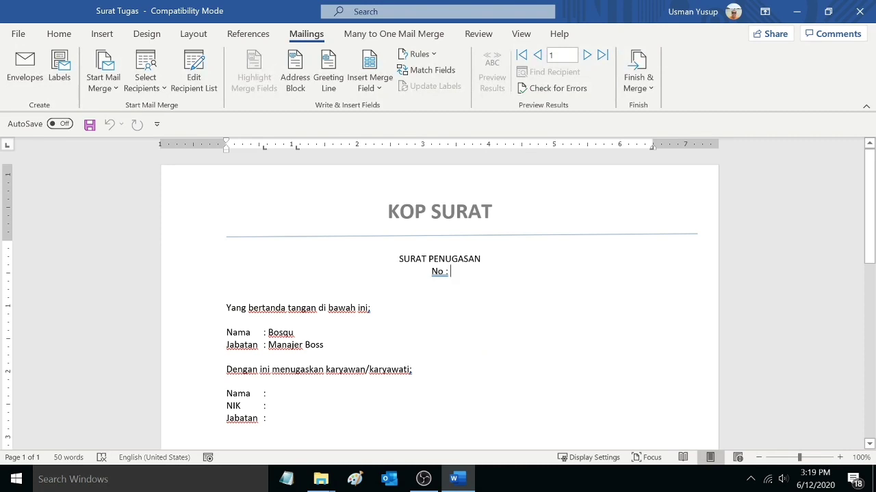
left_click(454, 271)
left_click(379, 89)
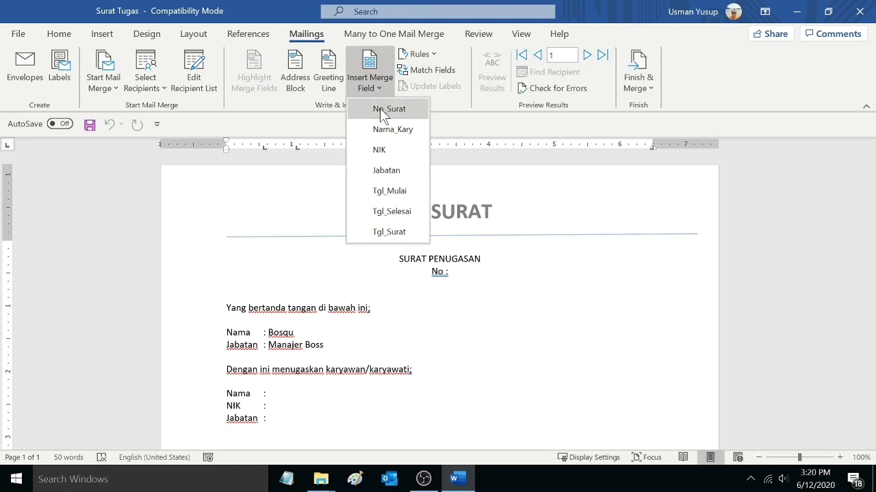
left_click(383, 109)
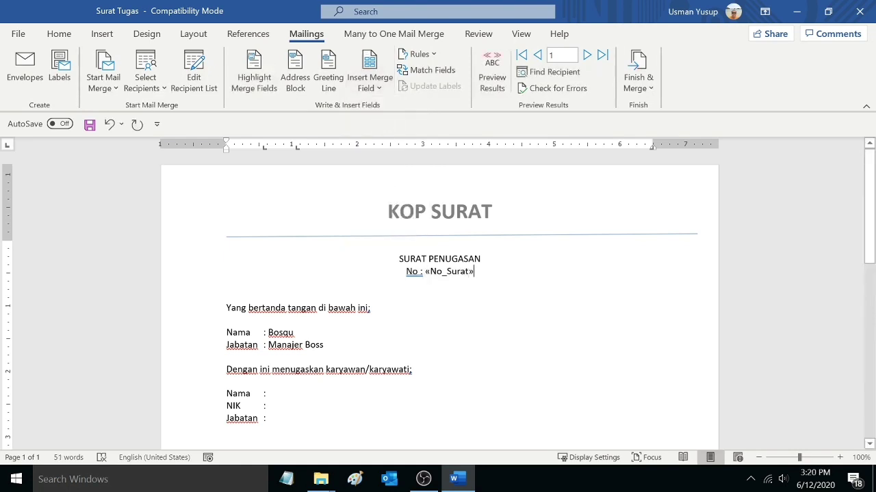
Insert the Nama_Kary, NIK and Jabatan merge fields after the matching labels in the assigned employee's block
left_click(354, 397)
left_click(383, 87)
left_click(392, 130)
left_click(380, 88)
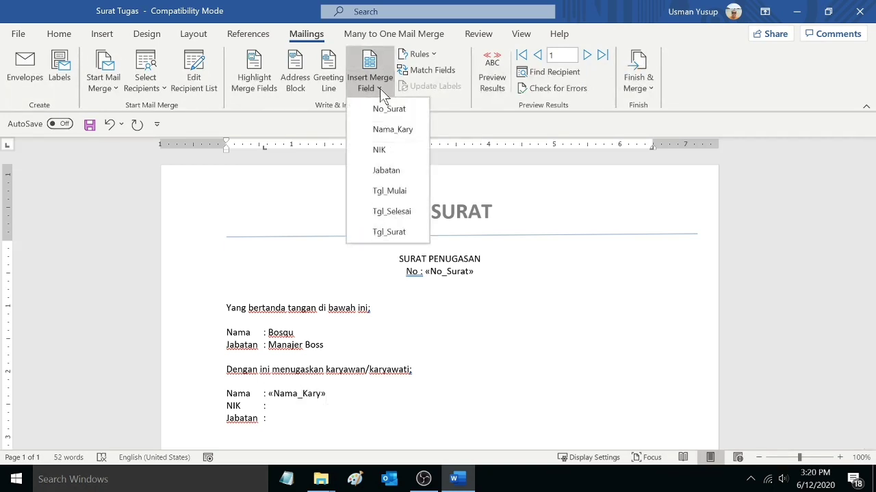
left_click(381, 149)
left_click(226, 430)
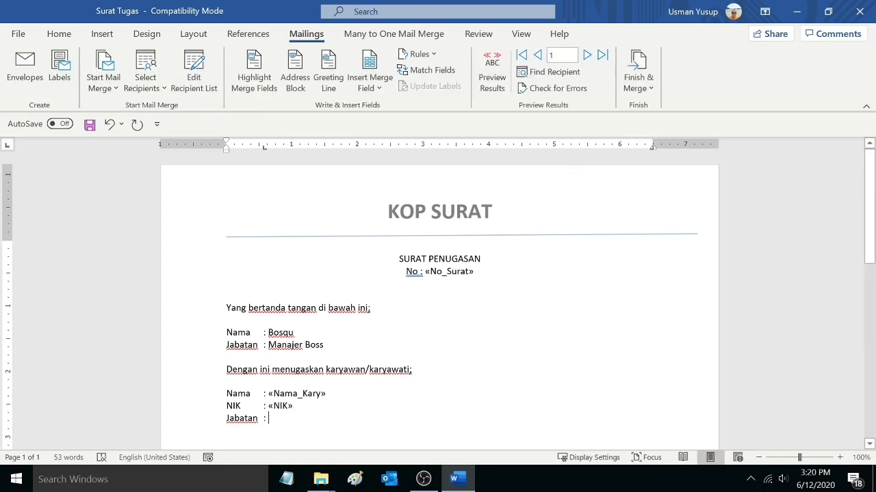
left_click(378, 87)
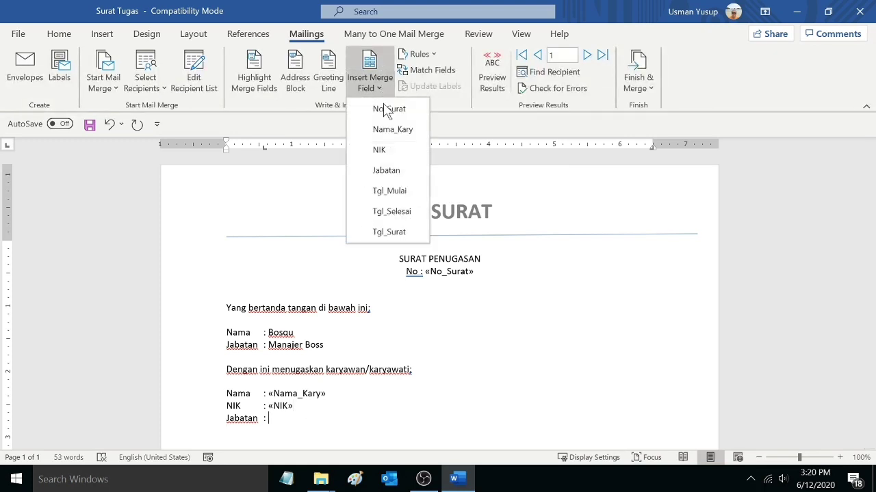
left_click(387, 170)
Insert the Tgl_Mulai and Tgl_Selesai merge fields before and after "s/d", and the Tgl_Surat field after "Jakarta,"
scroll(394, 176, "down", 4)
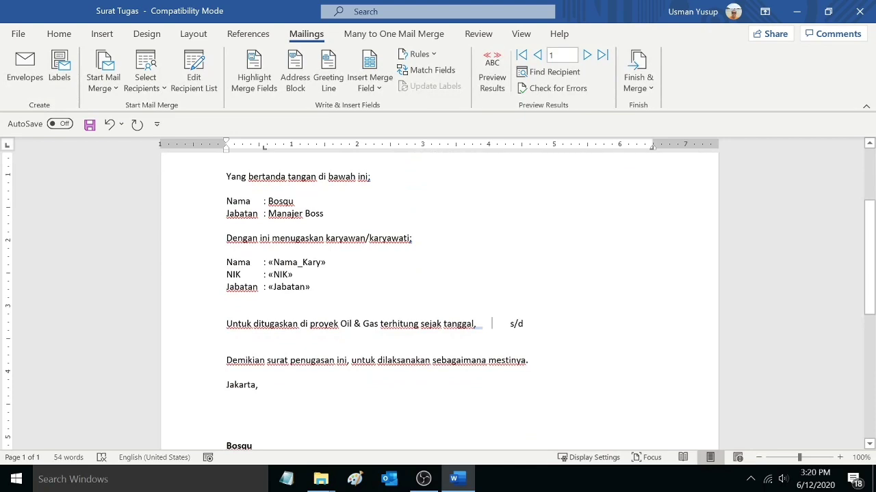
left_click(371, 92)
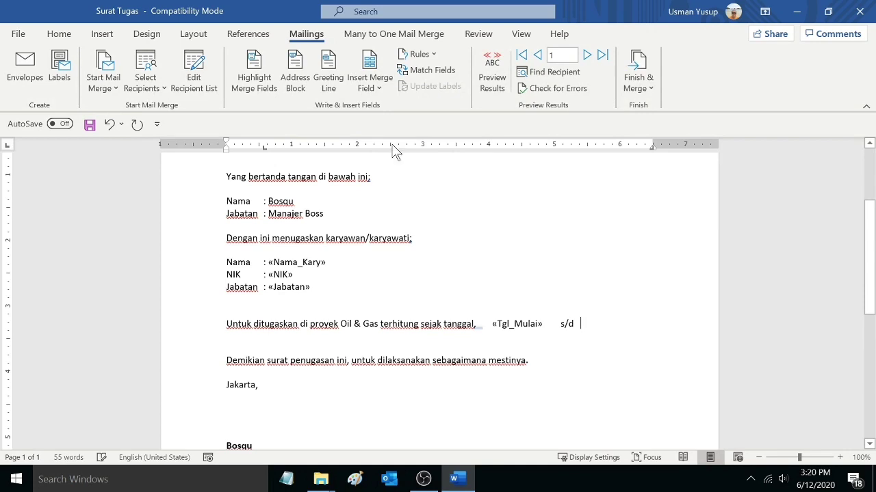
left_click(376, 86)
left_click(412, 211)
left_click(373, 88)
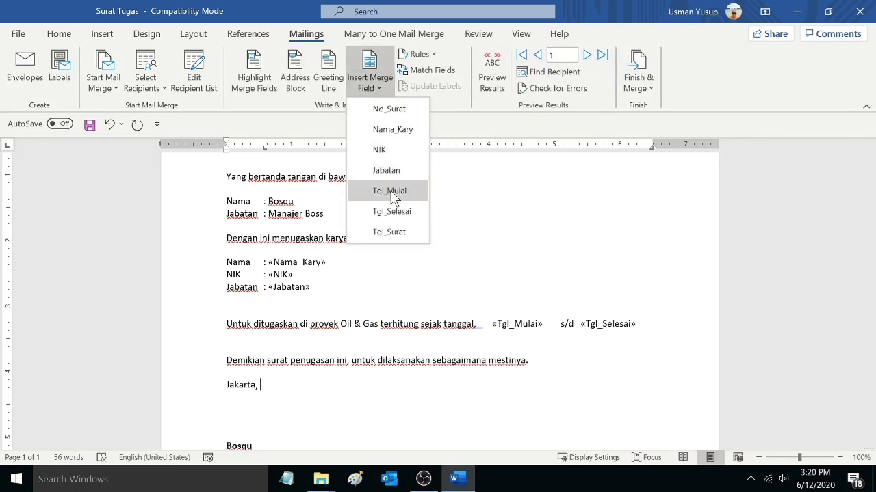
left_click(393, 233)
Preview the merge results and check the filled-in values of the first record throughout the letter
scroll(438, 295, "down", 5)
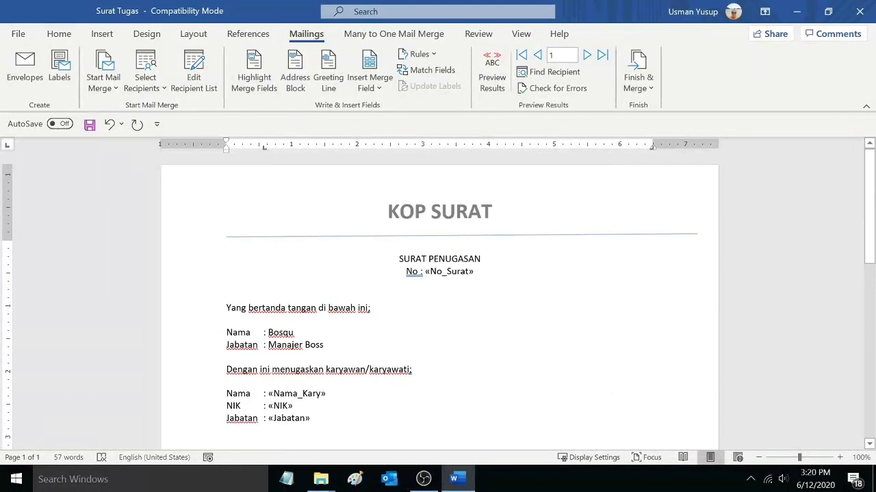
scroll(437, 294, "down", 5)
scroll(437, 294, "up", 2)
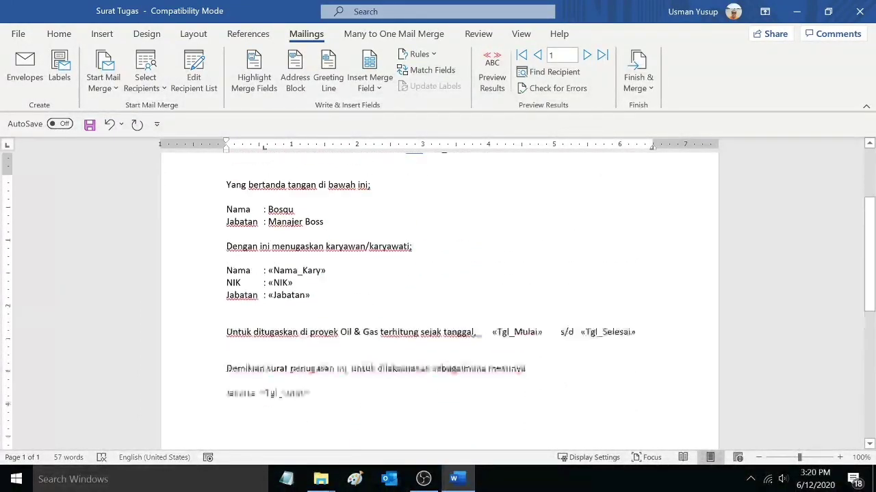
scroll(438, 295, "up", 3)
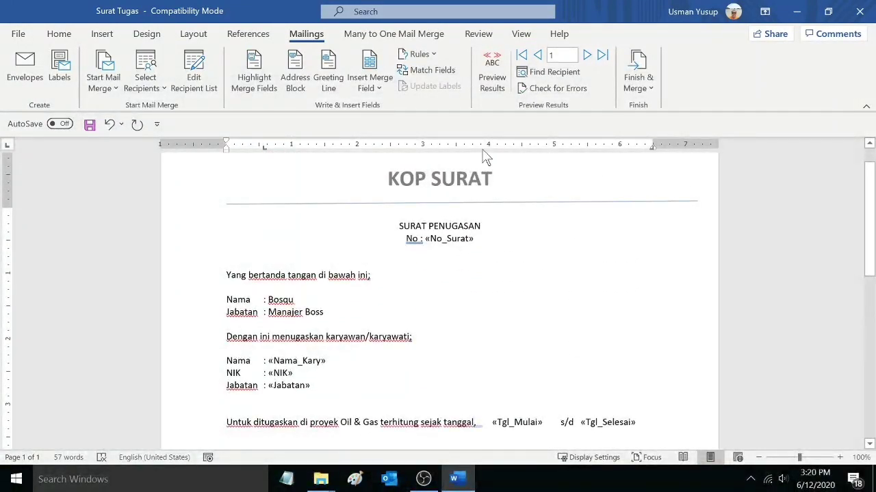
left_click(497, 81)
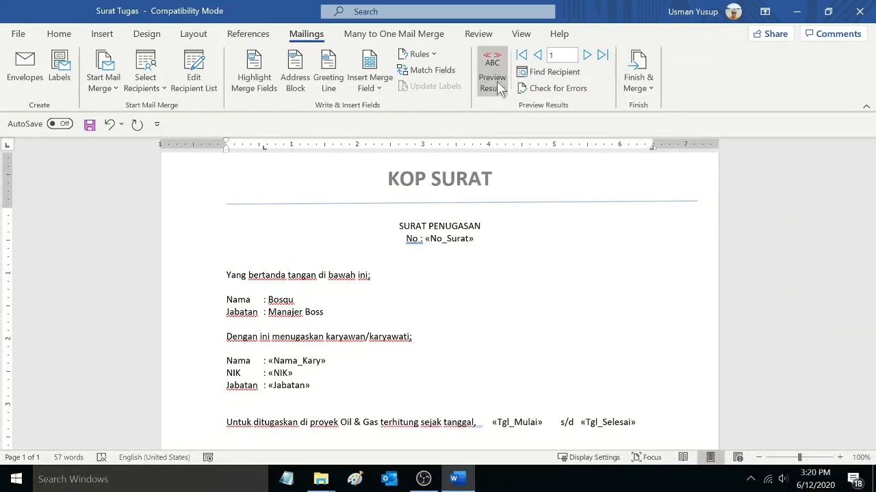
scroll(438, 294, "down", 2)
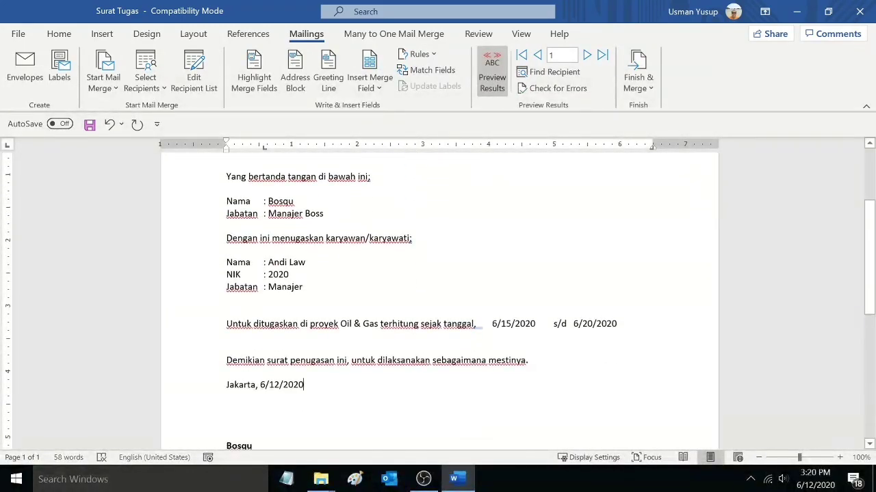
scroll(438, 294, "up", 1)
scroll(438, 294, "up", 2)
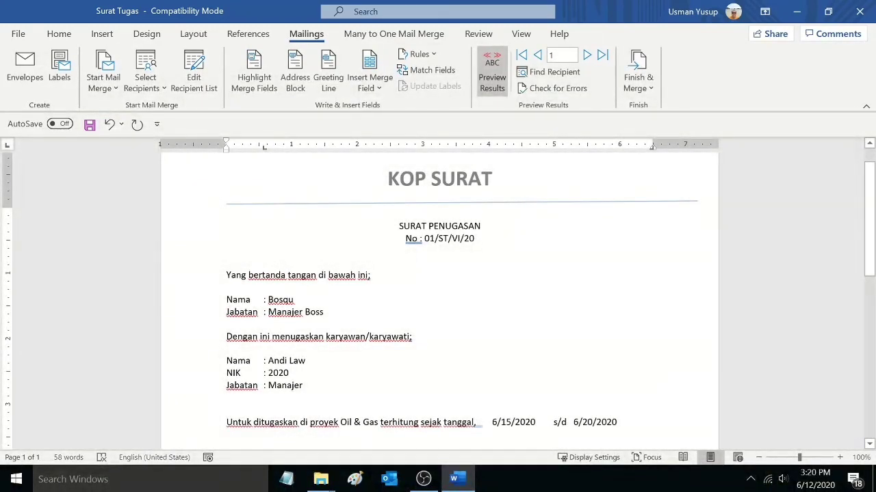
scroll(438, 294, "down", 6)
scroll(438, 294, "up", 4)
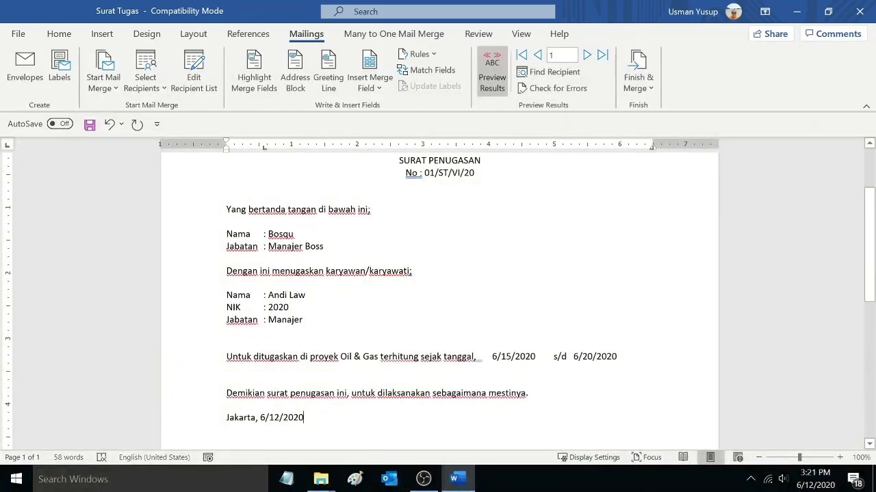
Switch the merge preview between the first and second records, ending on record 2
left_click(588, 55)
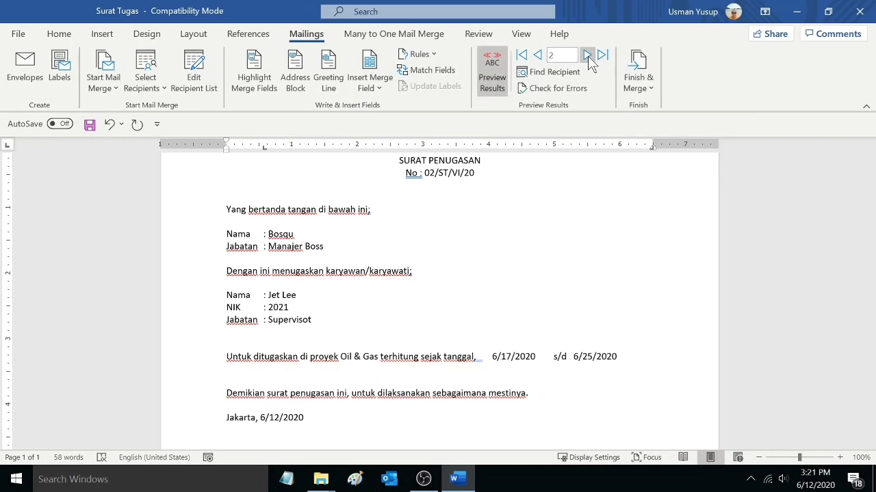
left_click(538, 55)
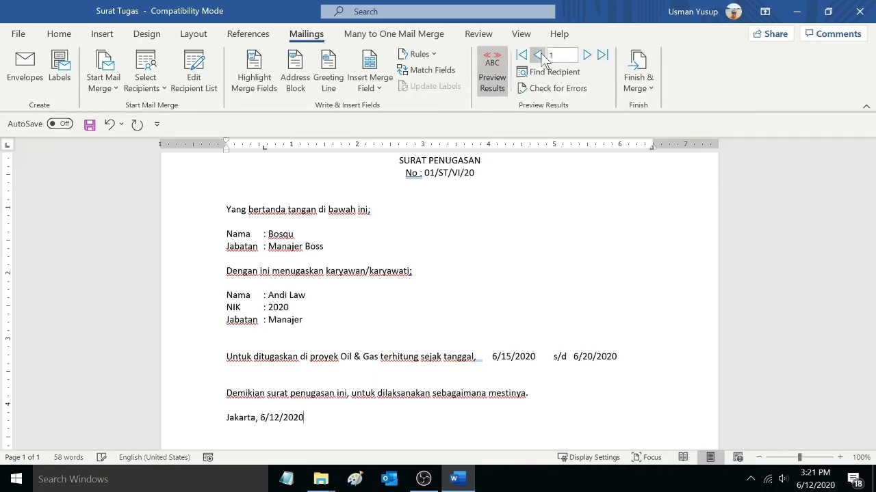
left_click(588, 56)
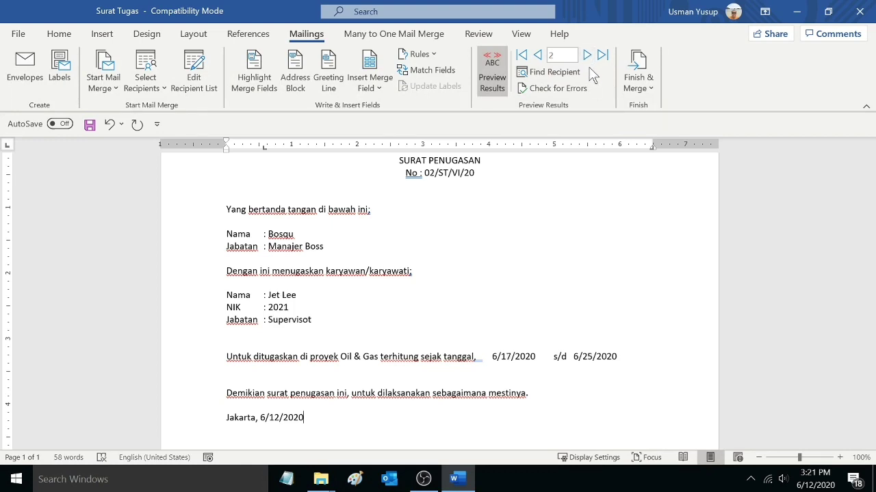
Review the second record's merged letter from the letterhead to the signature block, checking the filled-in number, employee details and dates
scroll(438, 294, "up", 1)
scroll(437, 294, "down", 5)
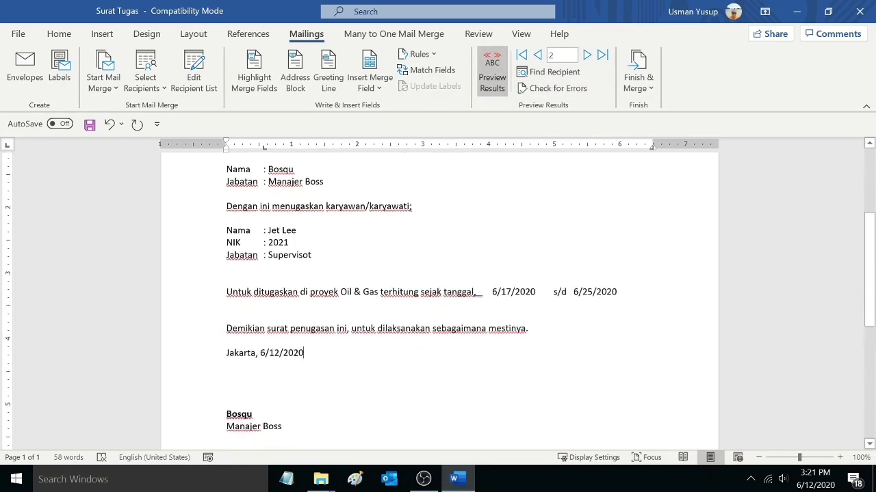
scroll(438, 294, "up", 3)
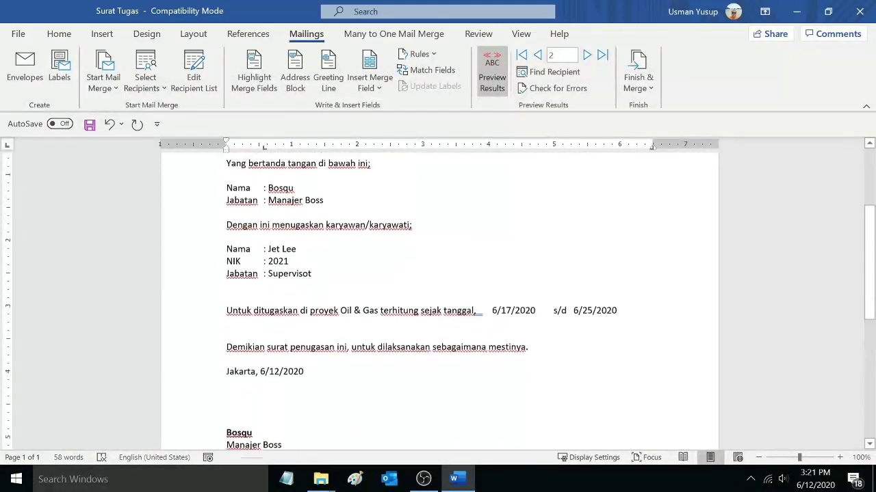
scroll(437, 294, "up", 3)
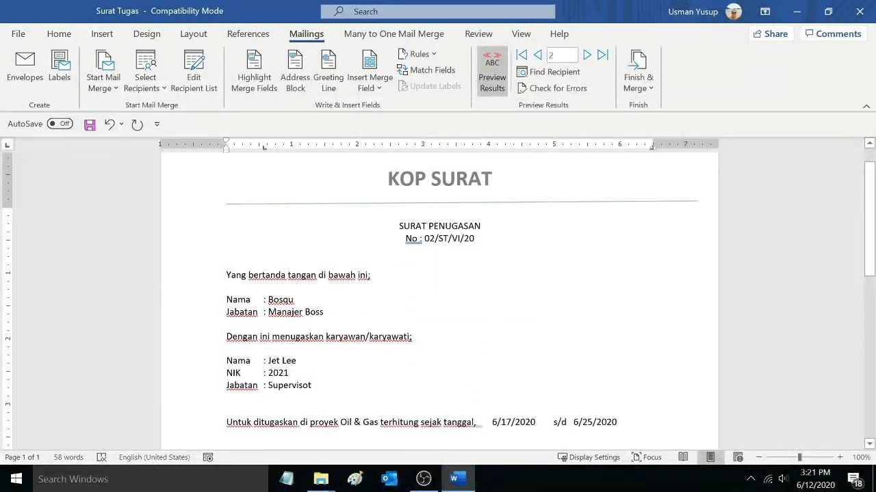
scroll(438, 294, "down", 5)
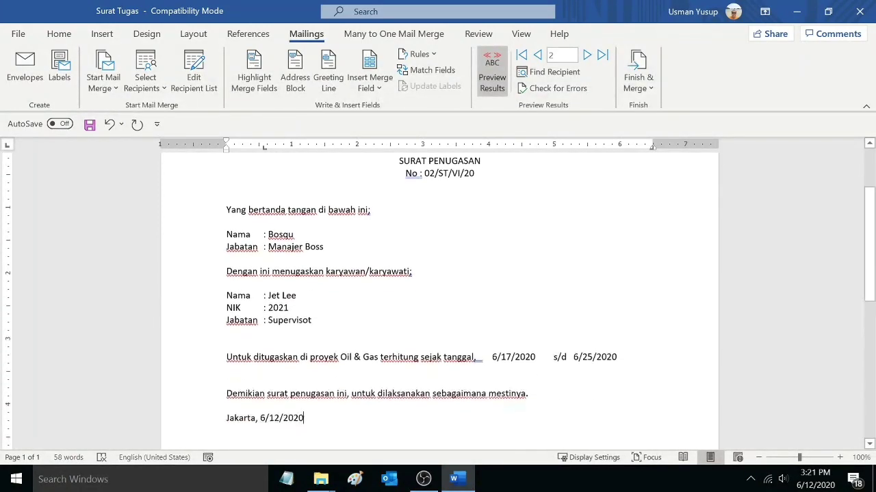
scroll(438, 294, "down", 1)
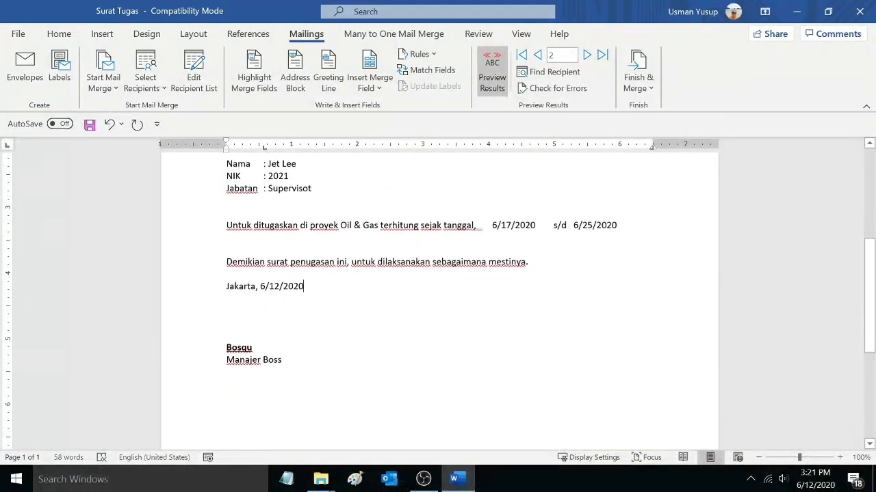
scroll(438, 294, "up", 4)
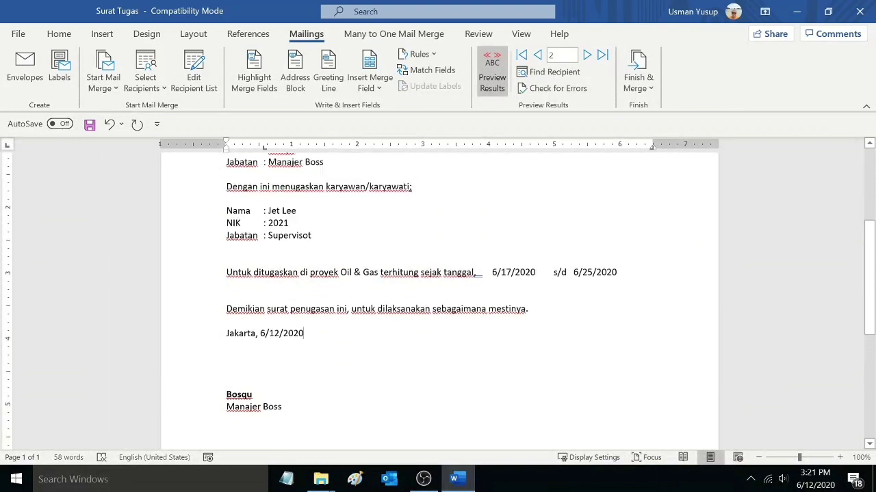